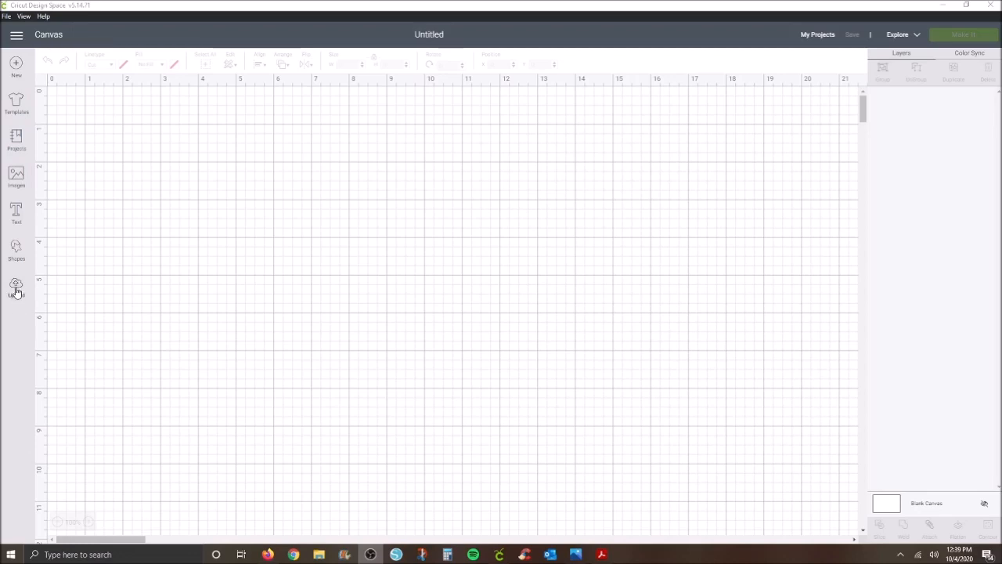
{"action": "left_click", "coordinate": [15, 288]}
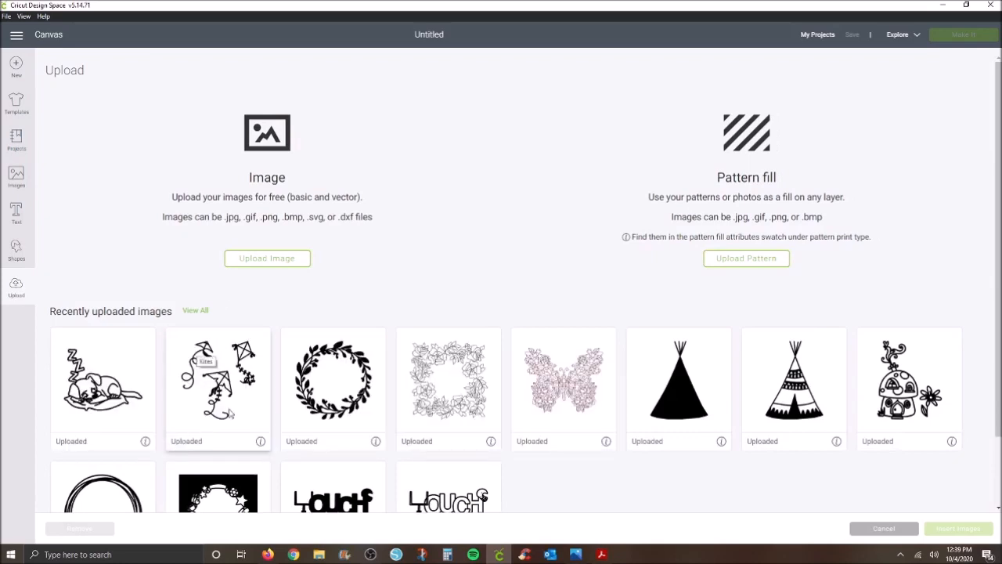
{"action": "left_click", "coordinate": [270, 260]}
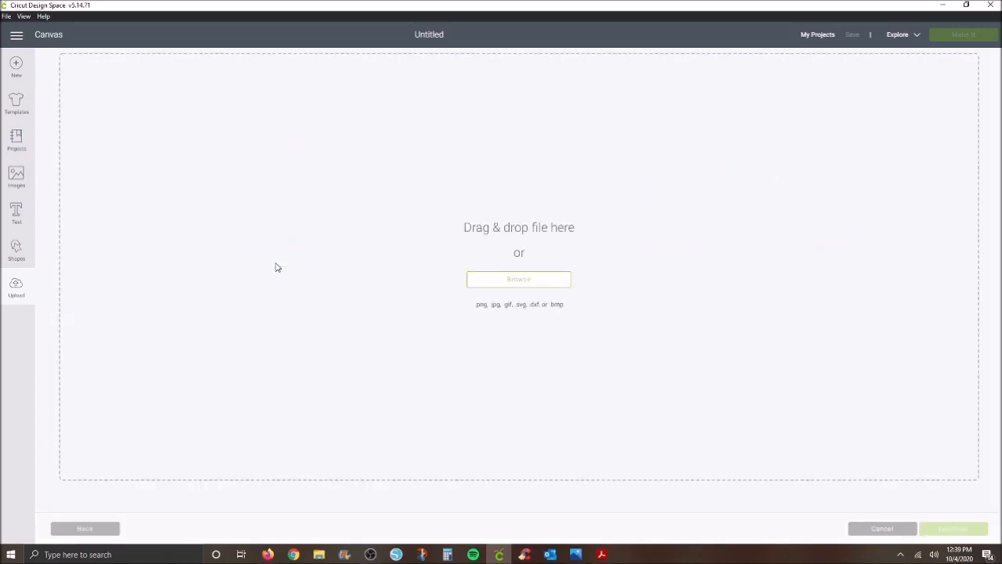
{"action": "left_click", "coordinate": [518, 280]}
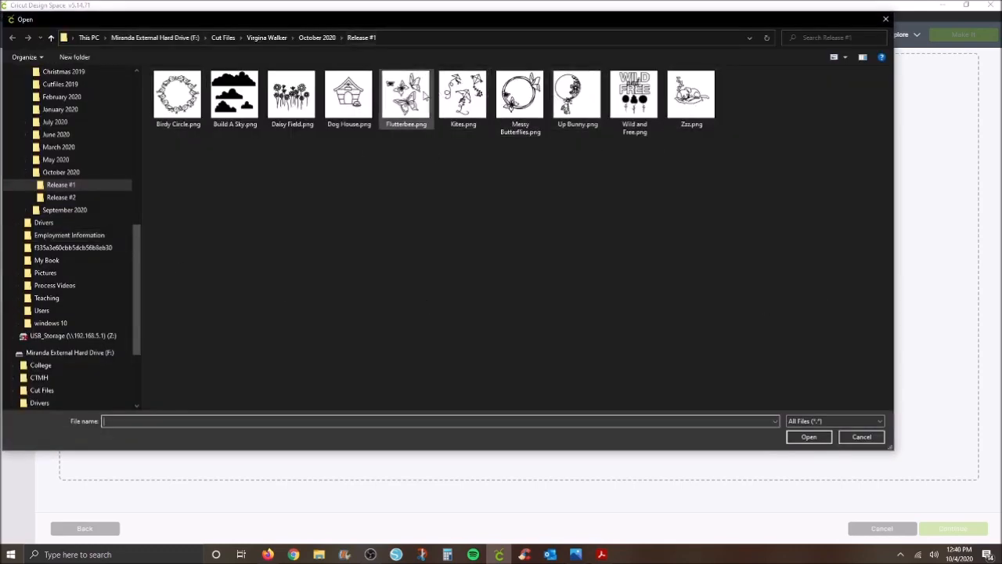
{"action": "left_click", "coordinate": [860, 438]}
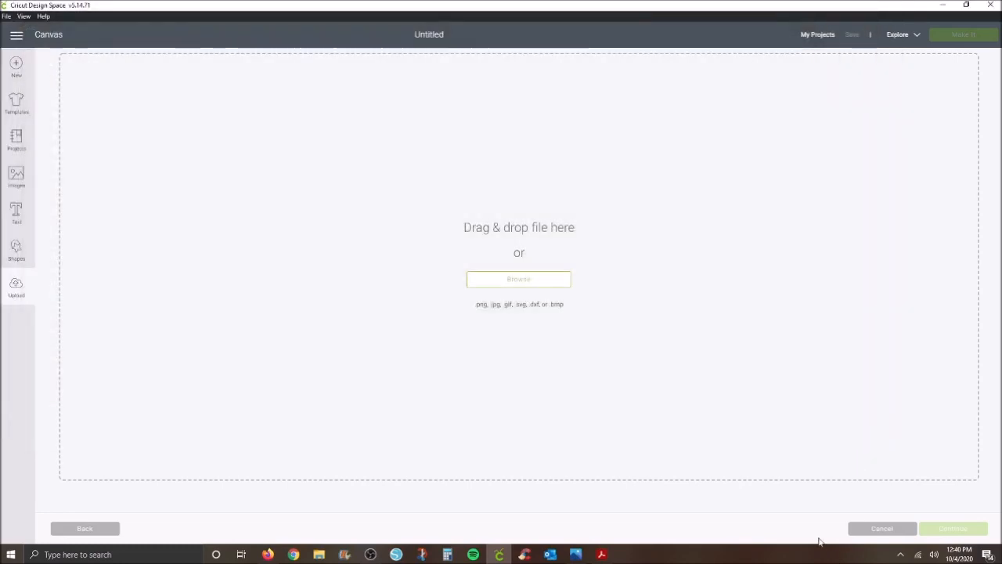
{"action": "left_click", "coordinate": [881, 530]}
- Insert the recently uploaded Kites image onto the canvas
{"action": "left_click", "coordinate": [16, 286]}
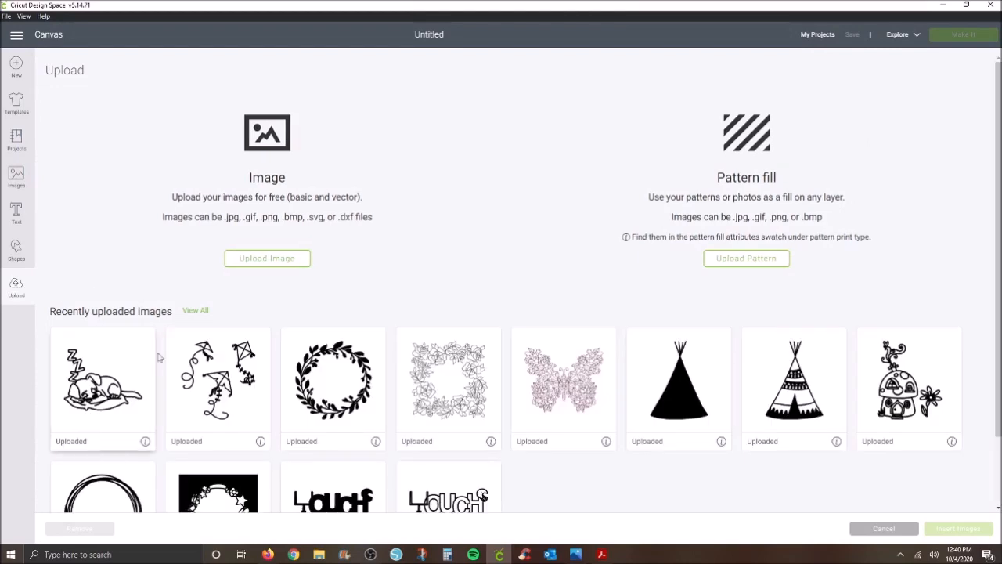
{"action": "left_click", "coordinate": [209, 375]}
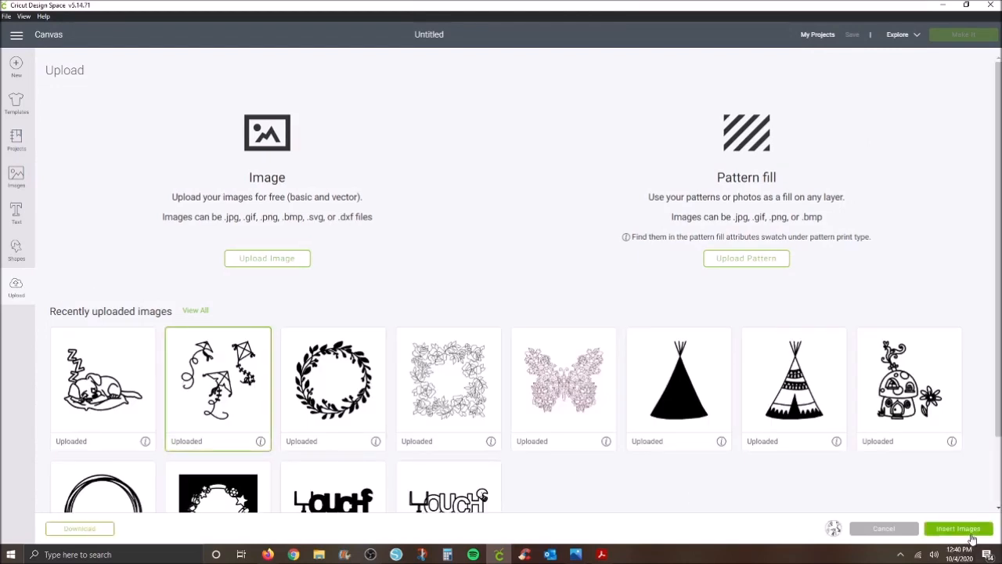
{"action": "left_click", "coordinate": [961, 530]}
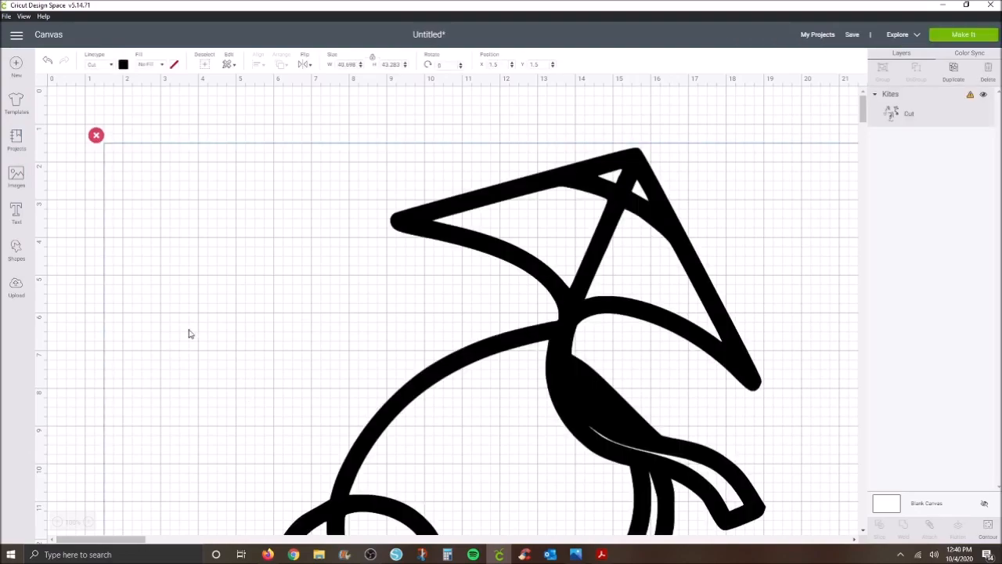
- Scale the kites image down to about 9.25 by 9.84 inches and move it to about X 2, Y 0.83
{"action": "left_click", "coordinate": [58, 522]}
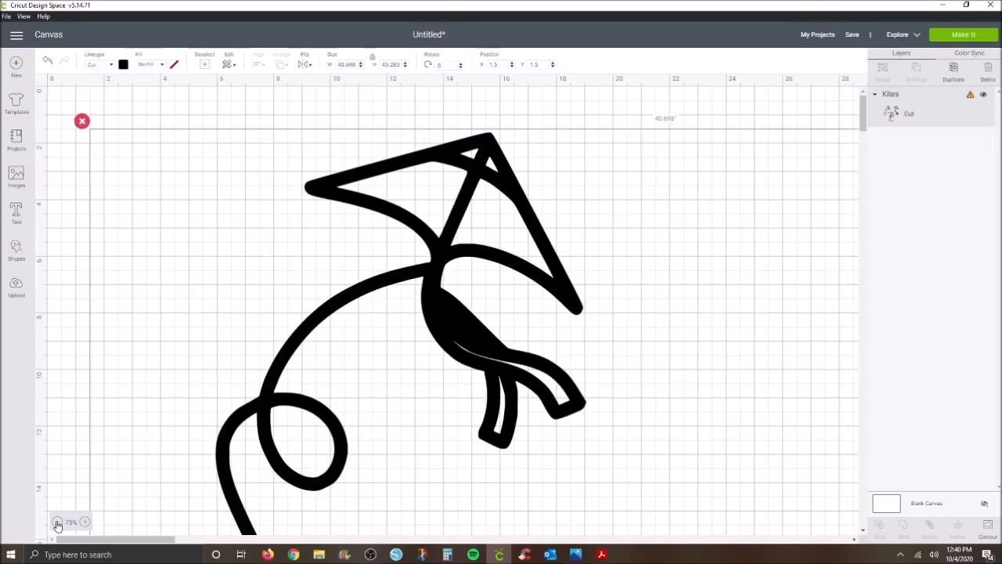
{"action": "left_click", "coordinate": [58, 522]}
{"action": "left_click", "coordinate": [58, 522]}
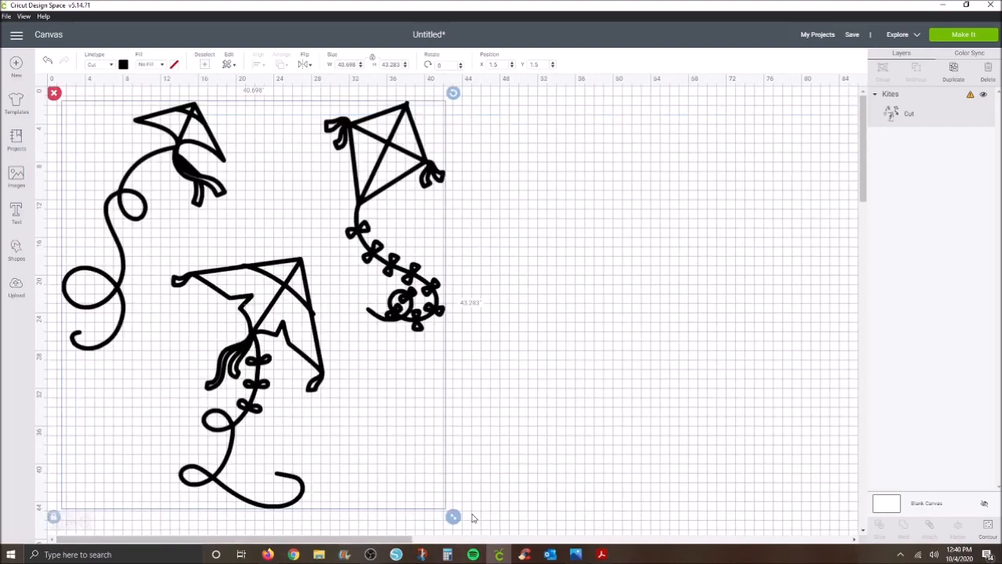
{"action": "left_click_drag", "start_coordinate": [454, 516], "coordinate": [180, 203]}
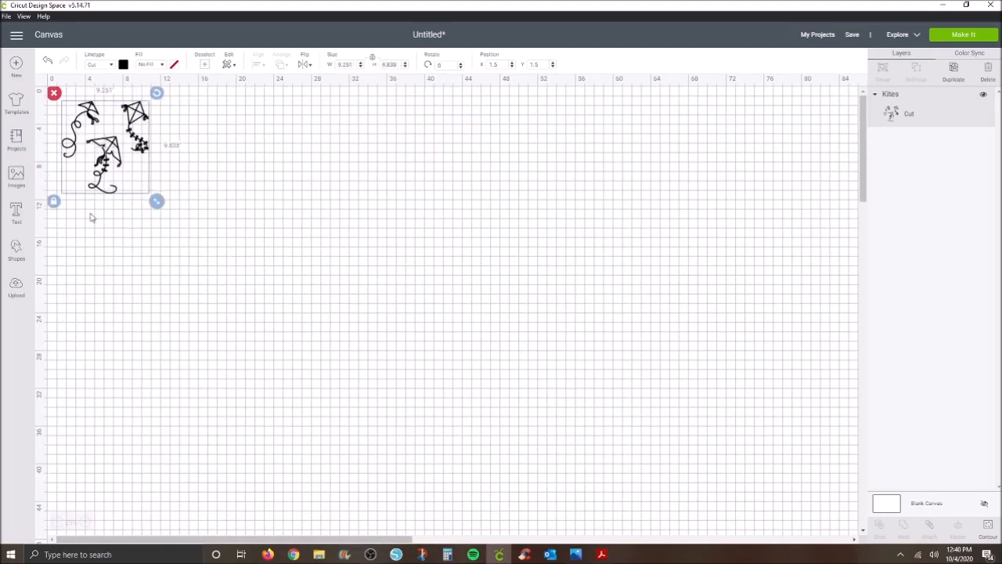
{"action": "left_click", "coordinate": [86, 523]}
{"action": "left_click", "coordinate": [86, 522]}
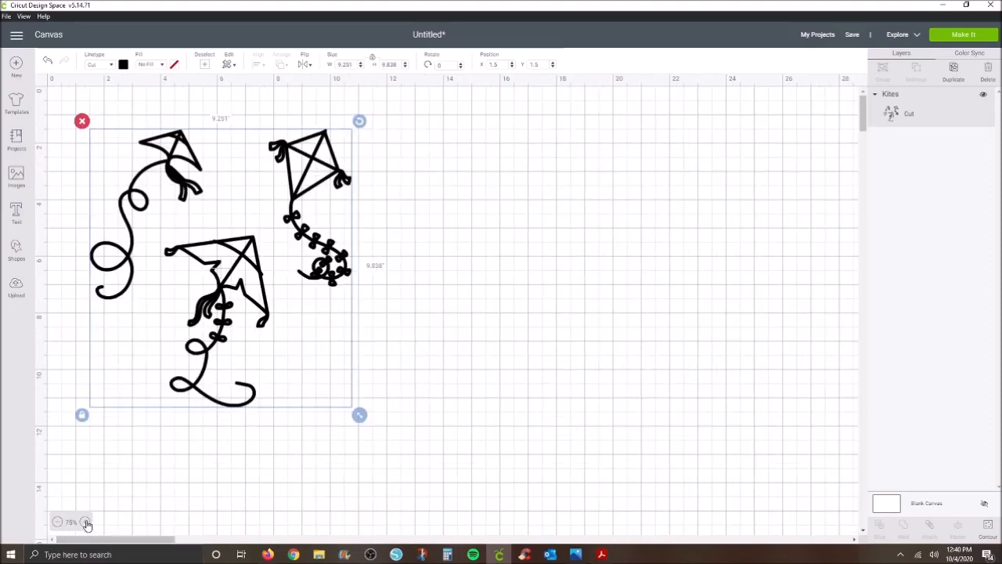
{"action": "left_click", "coordinate": [86, 522]}
{"action": "left_click_drag", "start_coordinate": [304, 355], "coordinate": [332, 327]}
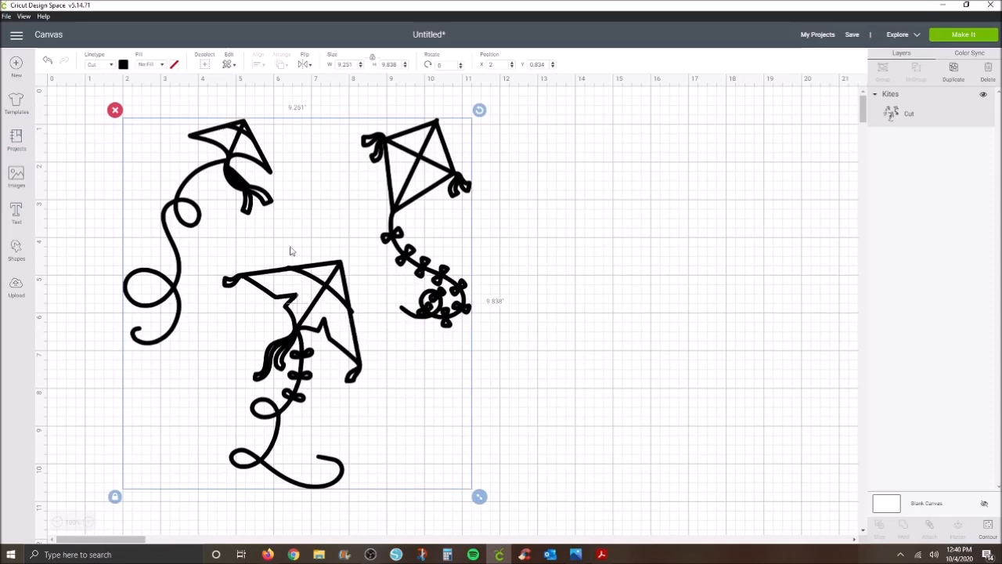
- Preview how the kites are laid out on the cutting mat, and return to the canvas
{"action": "left_click", "coordinate": [658, 289]}
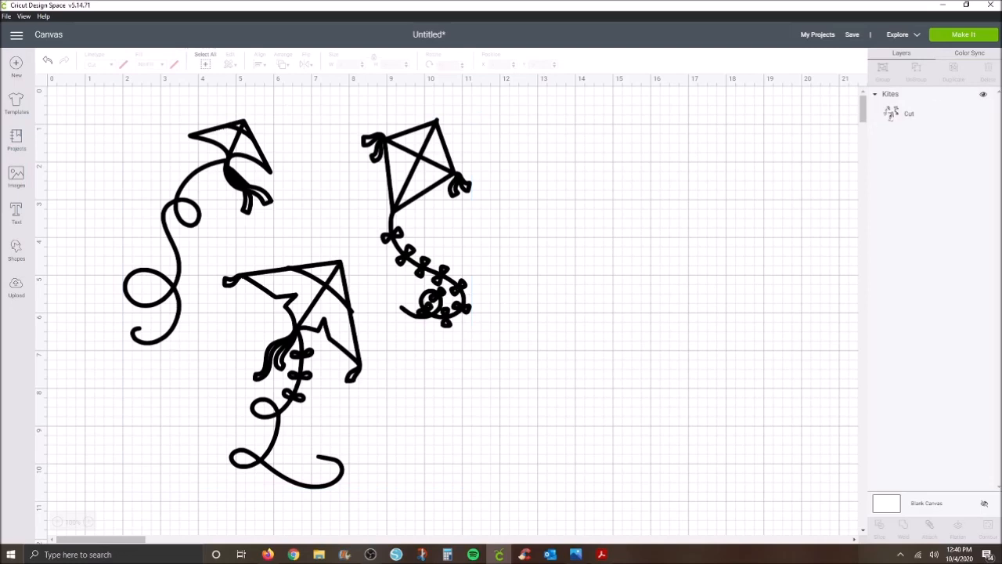
{"action": "left_click", "coordinate": [963, 35]}
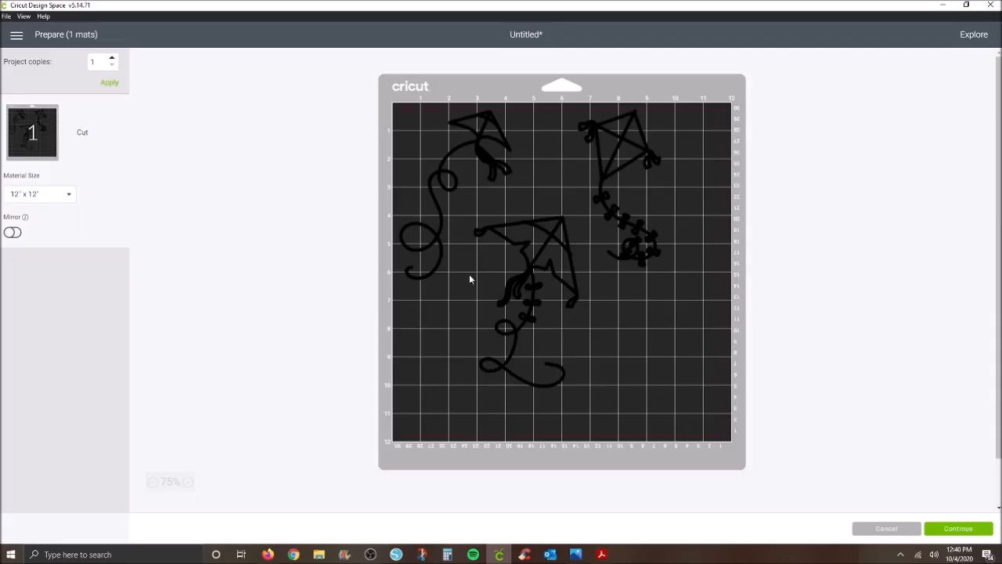
{"action": "left_click", "coordinate": [884, 532]}
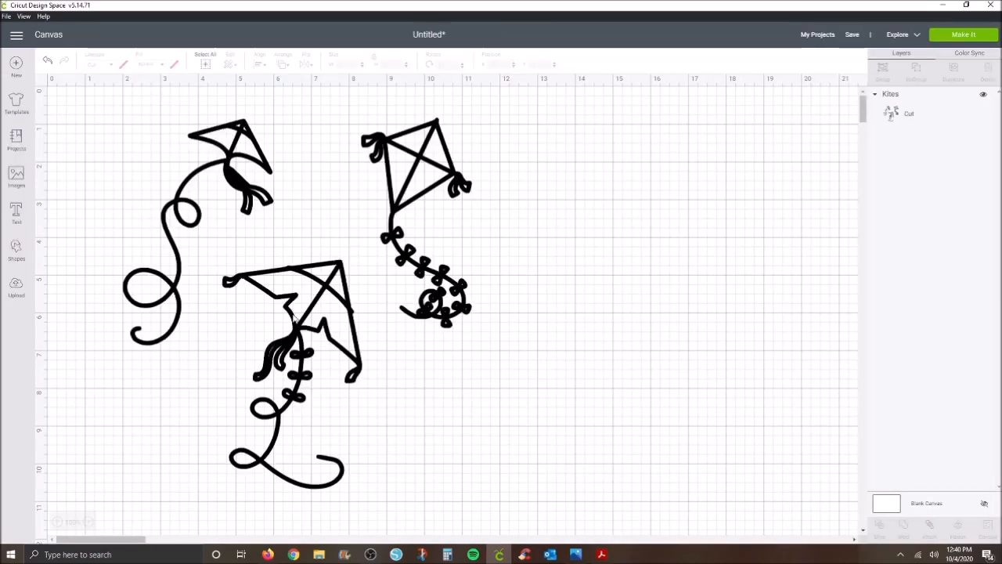
- Scale the kites image down to about 8.13 by 8.64 inches and shift it slightly to the right
{"action": "left_click", "coordinate": [294, 317]}
{"action": "left_click_drag", "start_coordinate": [492, 493], "coordinate": [425, 450]}
{"action": "left_click_drag", "start_coordinate": [242, 311], "coordinate": [268, 310]}
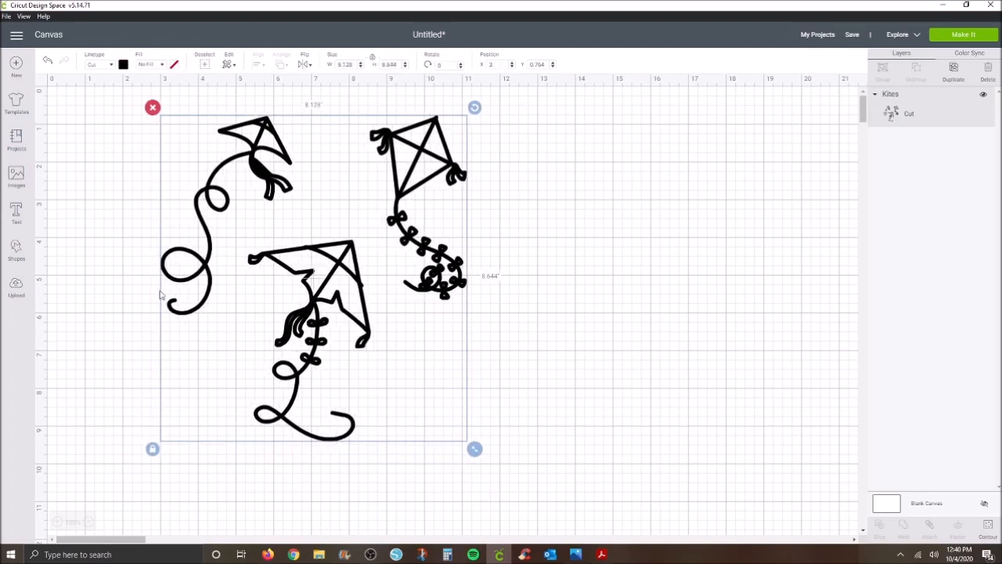
- Add a square shape and stretch it to about 3.9 by 6.6 inches so it covers only the middle kite
{"action": "left_click", "coordinate": [15, 252]}
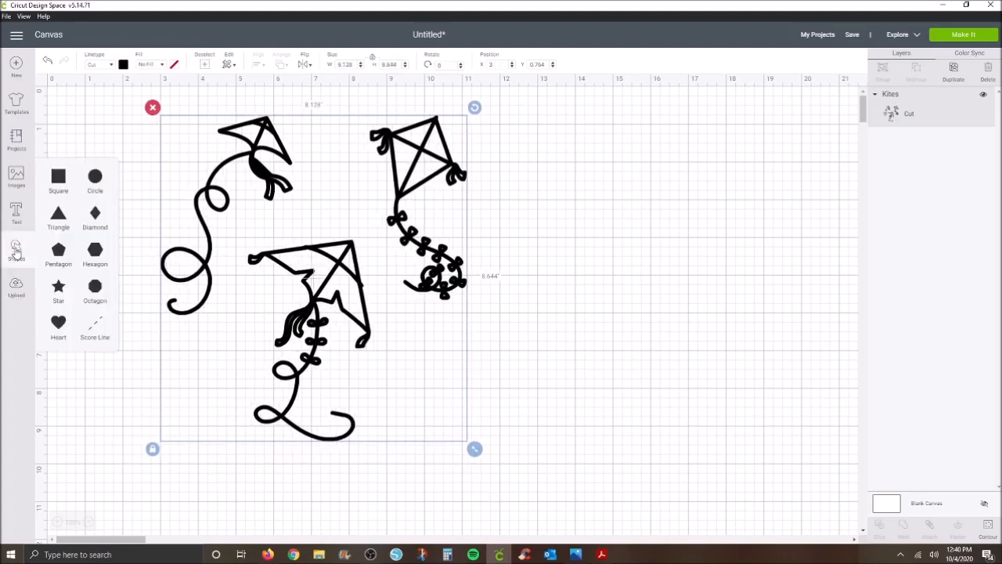
{"action": "left_click", "coordinate": [58, 181]}
{"action": "left_click_drag", "start_coordinate": [186, 243], "coordinate": [296, 292]}
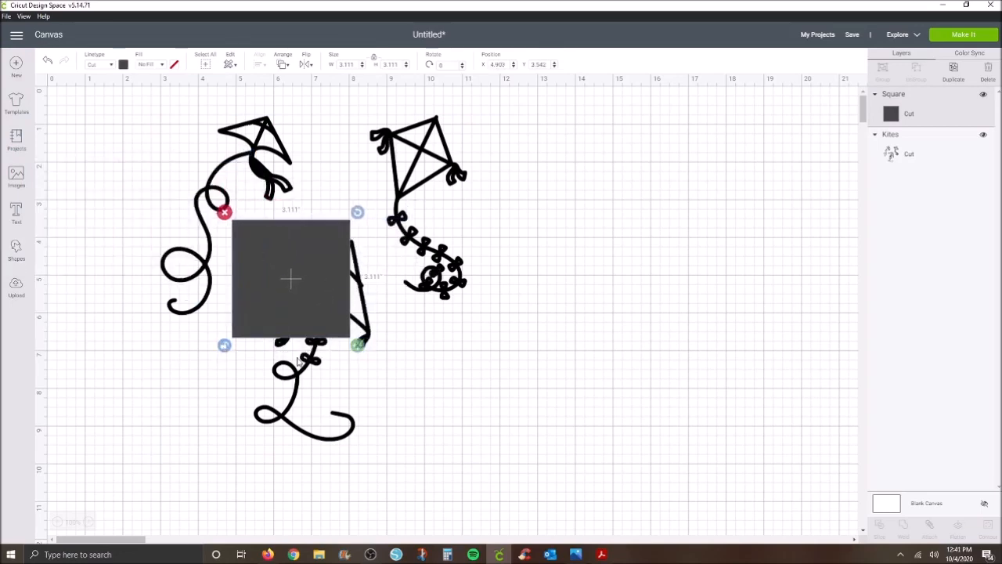
{"action": "left_click_drag", "start_coordinate": [357, 345], "coordinate": [387, 476]}
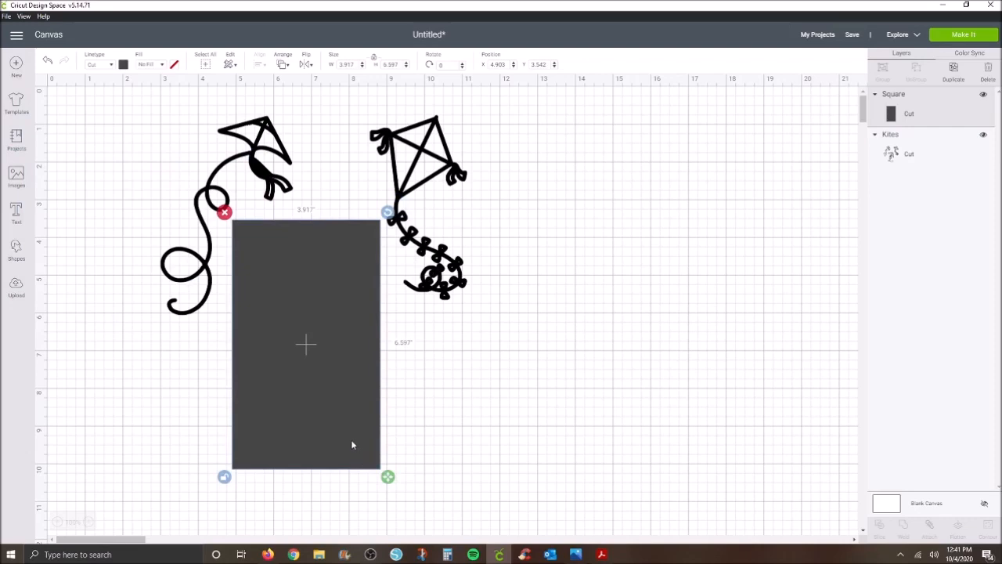
- Slice the kites image with the rectangle, and pull the middle kite and the two outer kites away from the leftovers
{"action": "left_click", "coordinate": [423, 213], "text": "shift"}
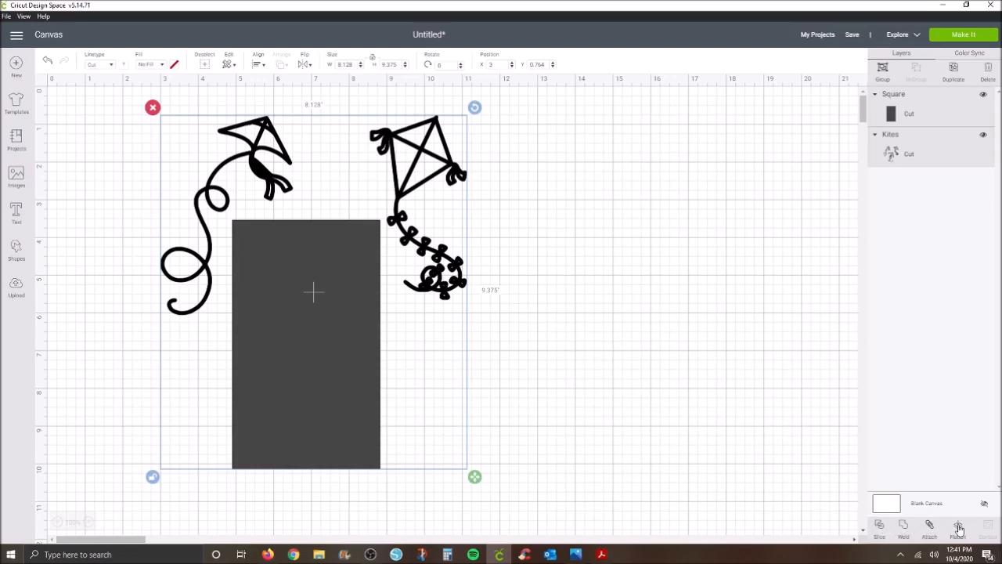
{"action": "left_click", "coordinate": [880, 531]}
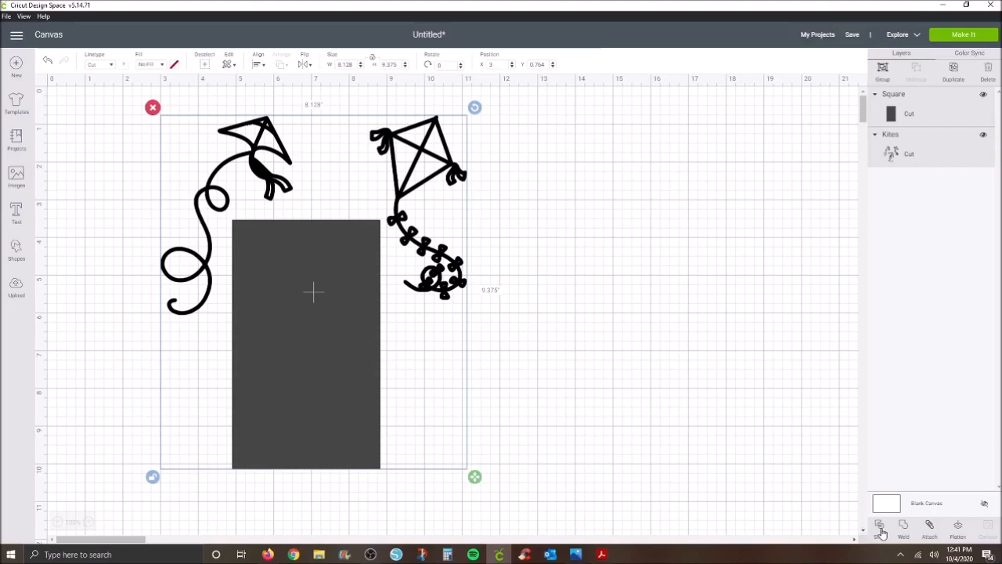
{"action": "left_click_drag", "start_coordinate": [325, 303], "coordinate": [702, 197]}
{"action": "left_click_drag", "start_coordinate": [266, 179], "coordinate": [627, 360]}
- Delete the leftover slice pieces and move the two outer kites back to the left part of the canvas
{"action": "left_click_drag", "start_coordinate": [179, 188], "coordinate": [433, 516]}
{"action": "left_click", "coordinate": [223, 213]}
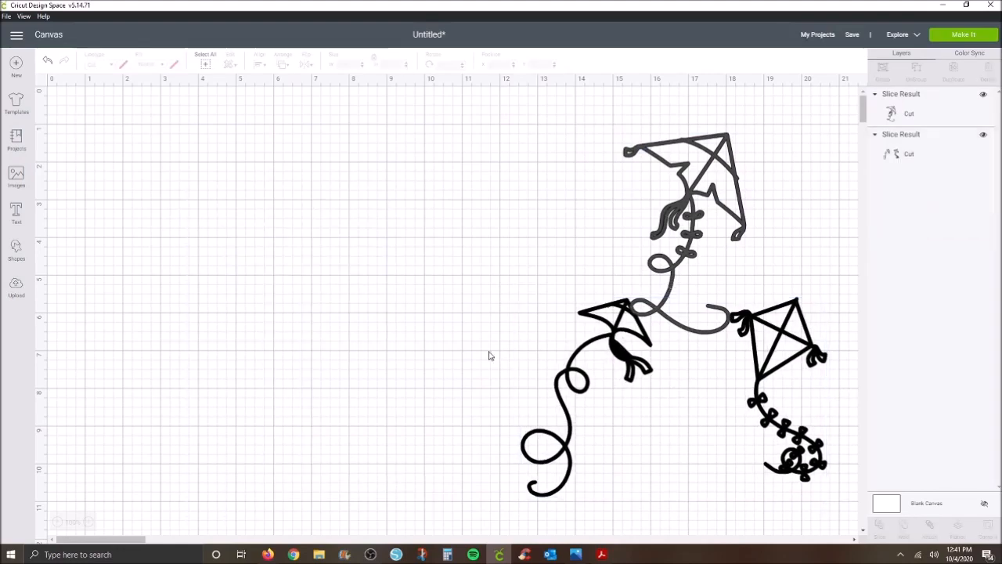
{"action": "left_click_drag", "start_coordinate": [606, 358], "coordinate": [211, 193]}
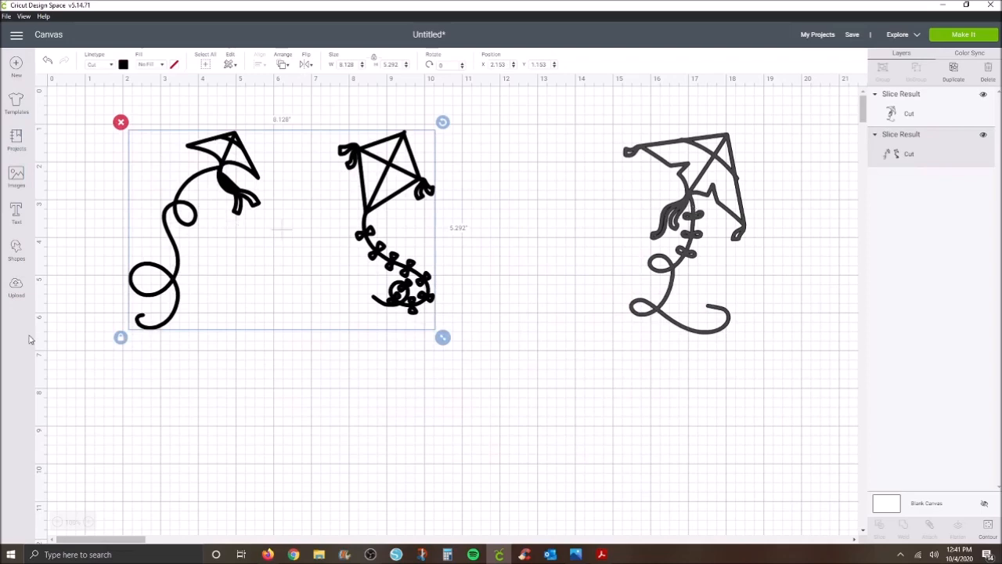
- Add another square and stretch it to about 4.26 by 5.93 inches over the right kite of the remaining pair
{"action": "left_click", "coordinate": [16, 252]}
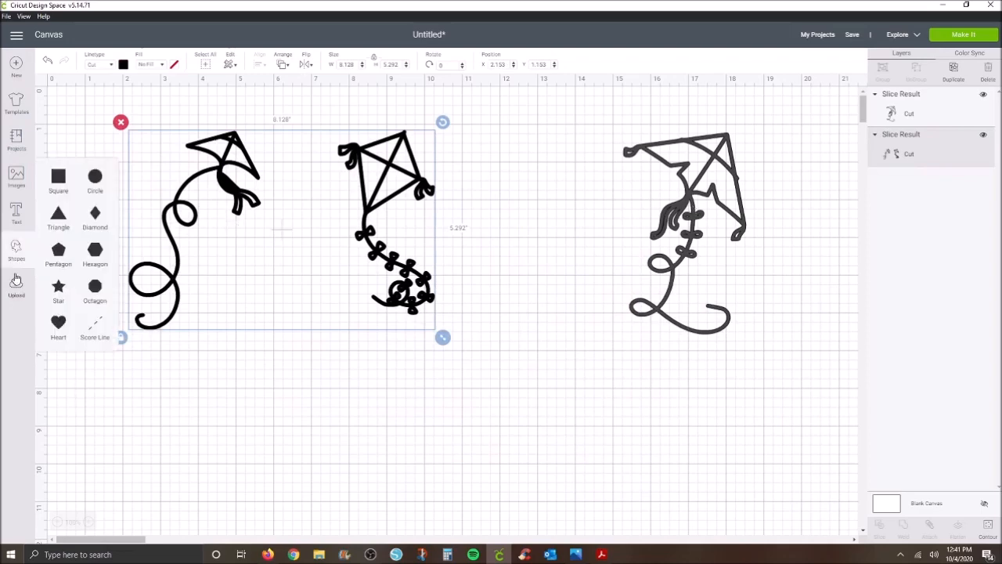
{"action": "left_click", "coordinate": [62, 180]}
{"action": "left_click_drag", "start_coordinate": [221, 243], "coordinate": [379, 180]}
{"action": "left_click_drag", "start_coordinate": [428, 247], "coordinate": [469, 350]}
- Slice the pair of kites with the new rectangle and move the cut-out diamond kite away from it
{"action": "left_click", "coordinate": [175, 304], "text": "shift"}
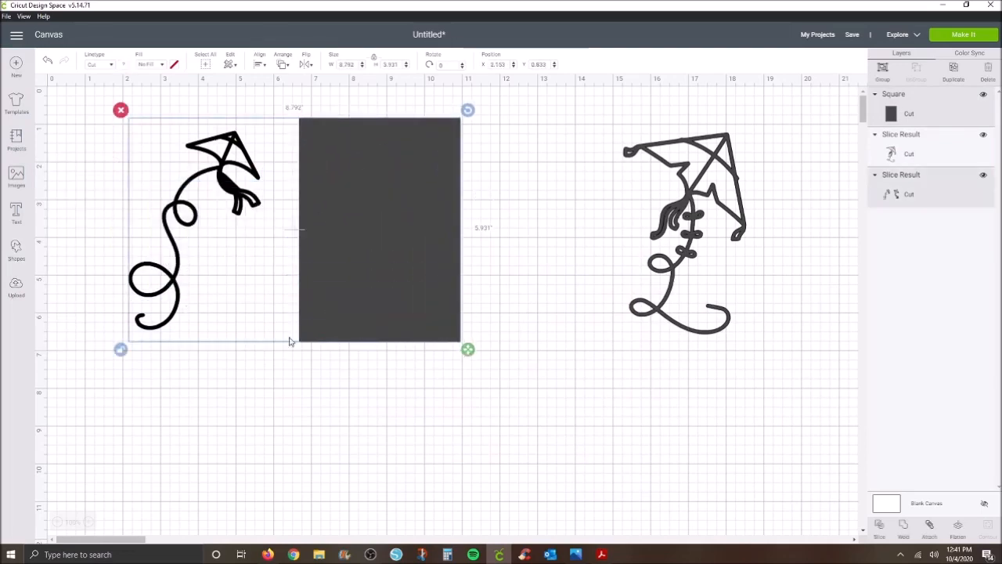
{"action": "left_click", "coordinate": [879, 525]}
{"action": "left_click_drag", "start_coordinate": [388, 225], "coordinate": [617, 252]}
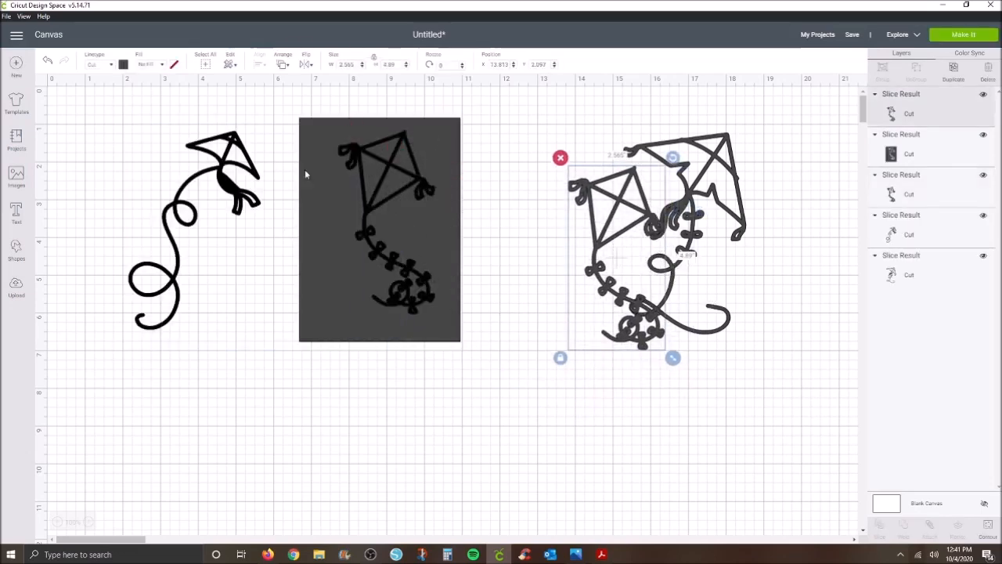
- Delete the leftover rectangle and duplicate kite piece, and place the diamond kite between the other two kites
{"action": "left_click_drag", "start_coordinate": [271, 107], "coordinate": [478, 398]}
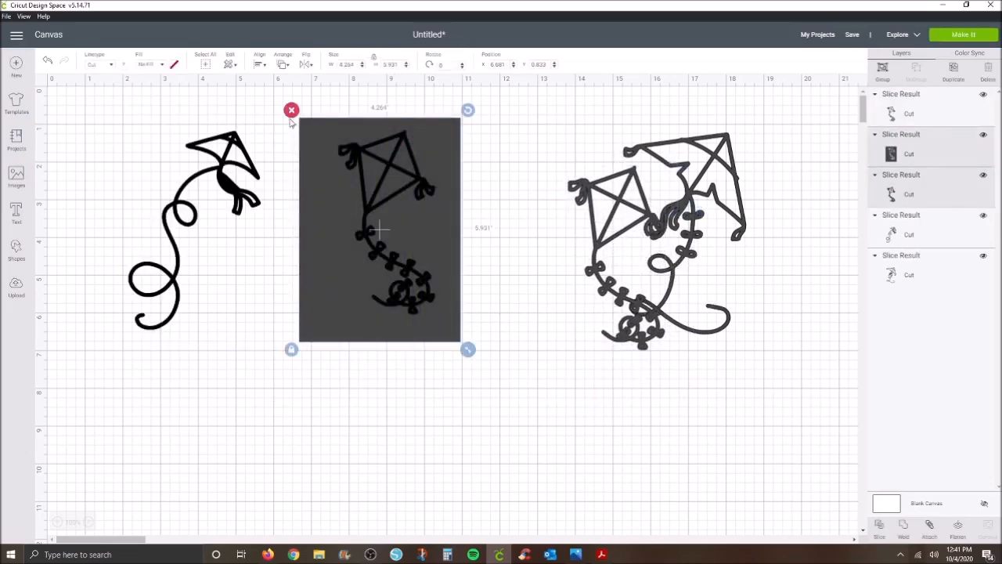
{"action": "key", "text": "Delete"}
{"action": "left_click_drag", "start_coordinate": [617, 220], "coordinate": [436, 193]}
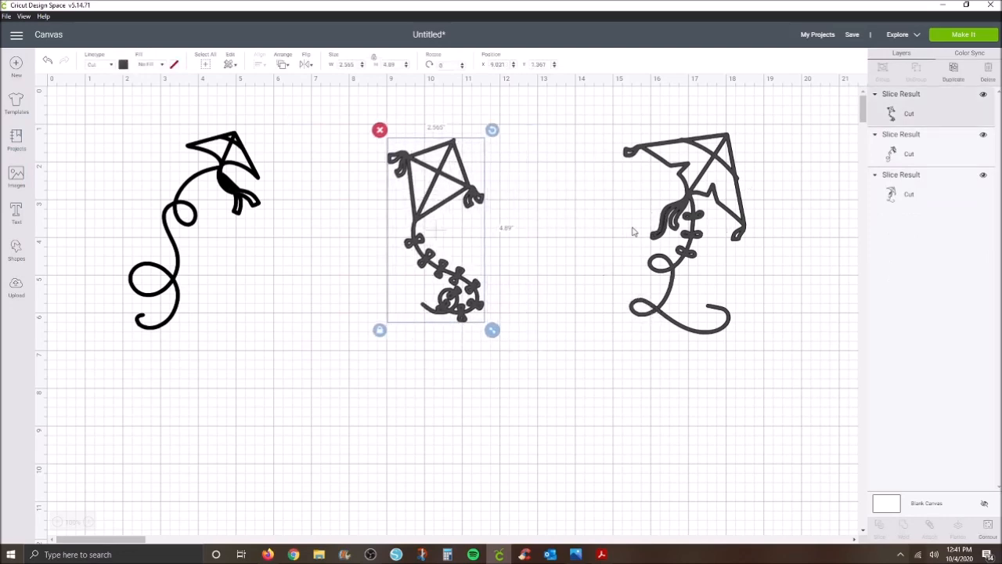
- Change the left kite's material color to the dark gray used by the other two kites
{"action": "left_click", "coordinate": [218, 174]}
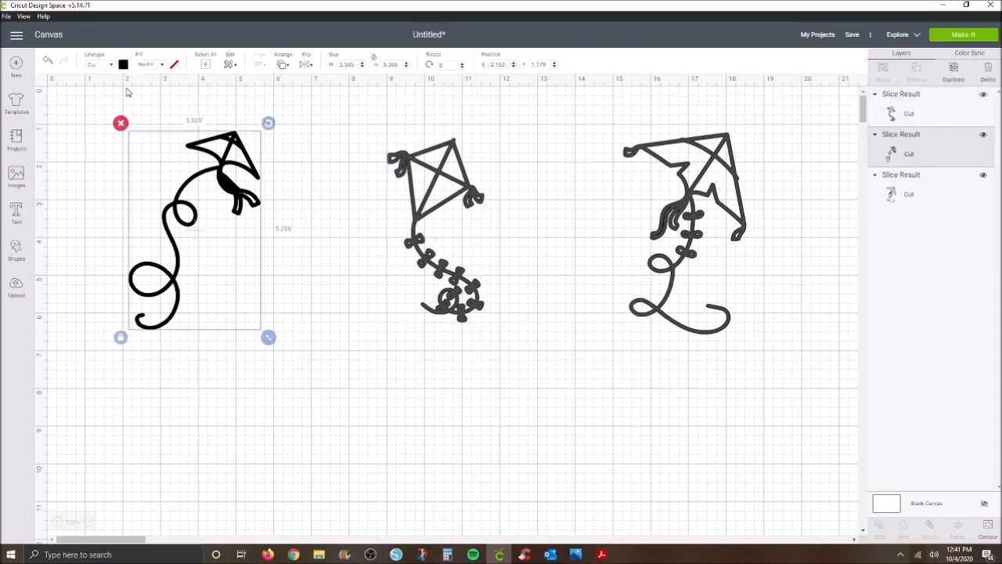
{"action": "left_click", "coordinate": [123, 65]}
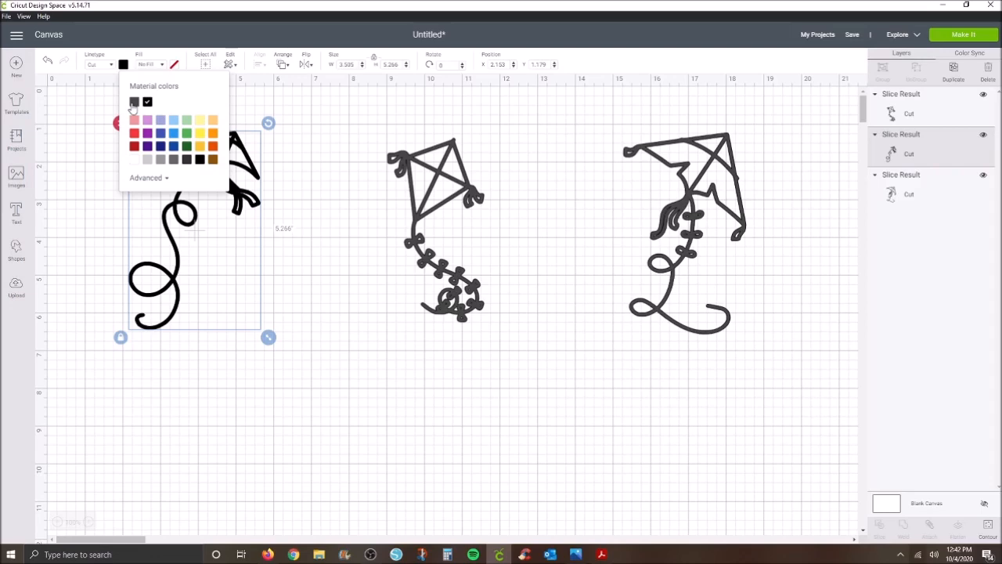
{"action": "left_click", "coordinate": [134, 103]}
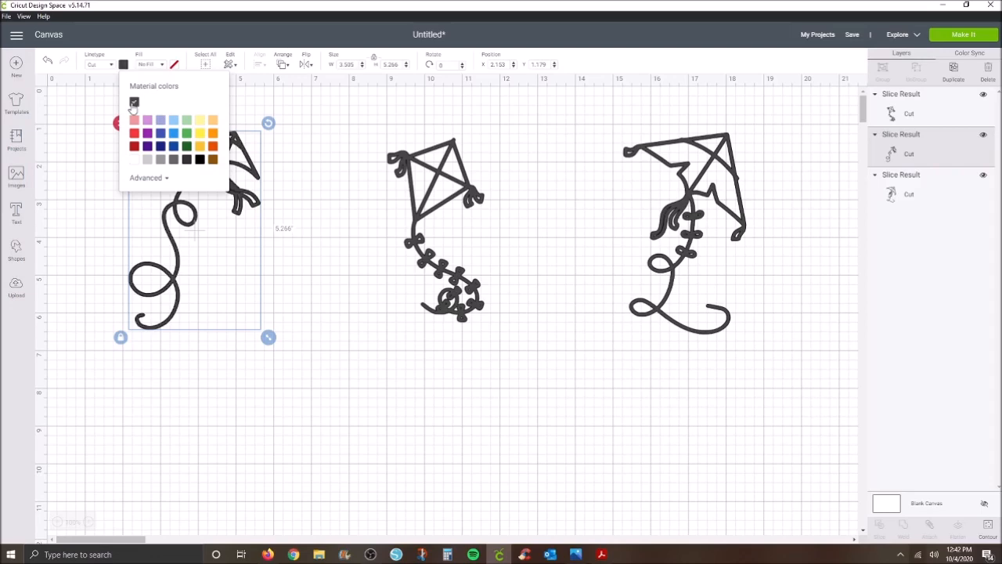
{"action": "left_click", "coordinate": [340, 264]}
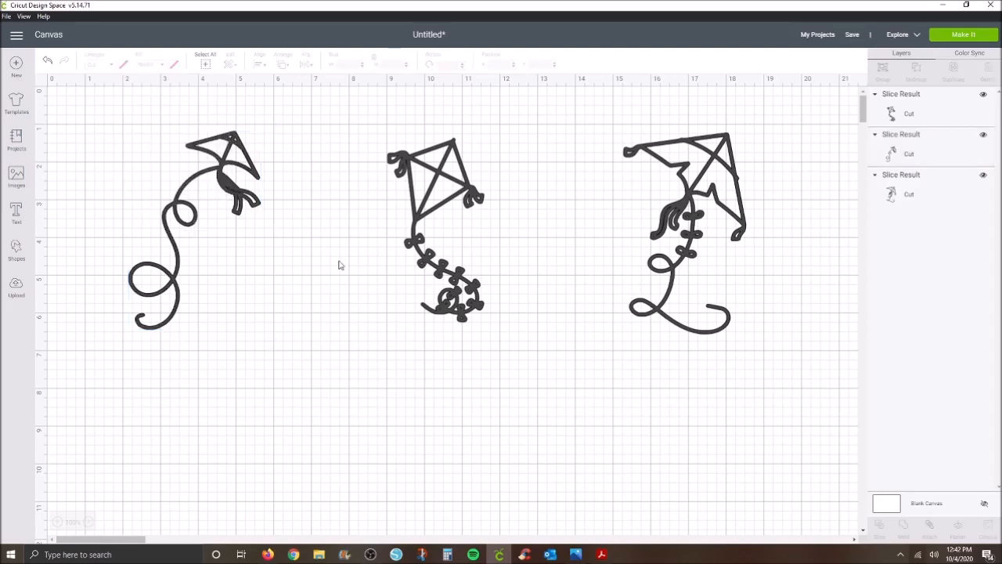
- Copy the small kite with the looping tail, paste it, and place the copy just below and right of the original
{"action": "left_click", "coordinate": [235, 202]}
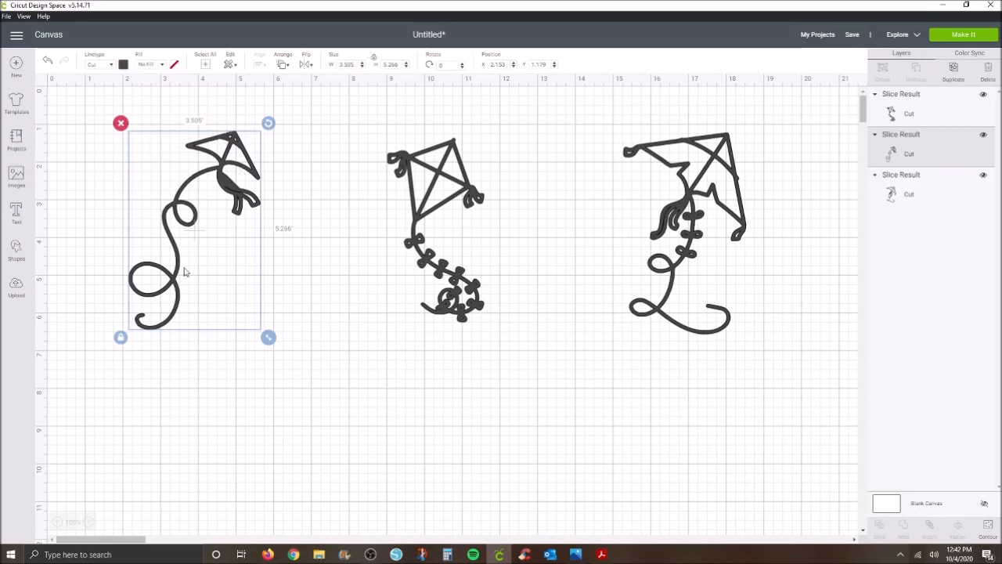
{"action": "left_click_drag", "start_coordinate": [245, 191], "coordinate": [245, 183]}
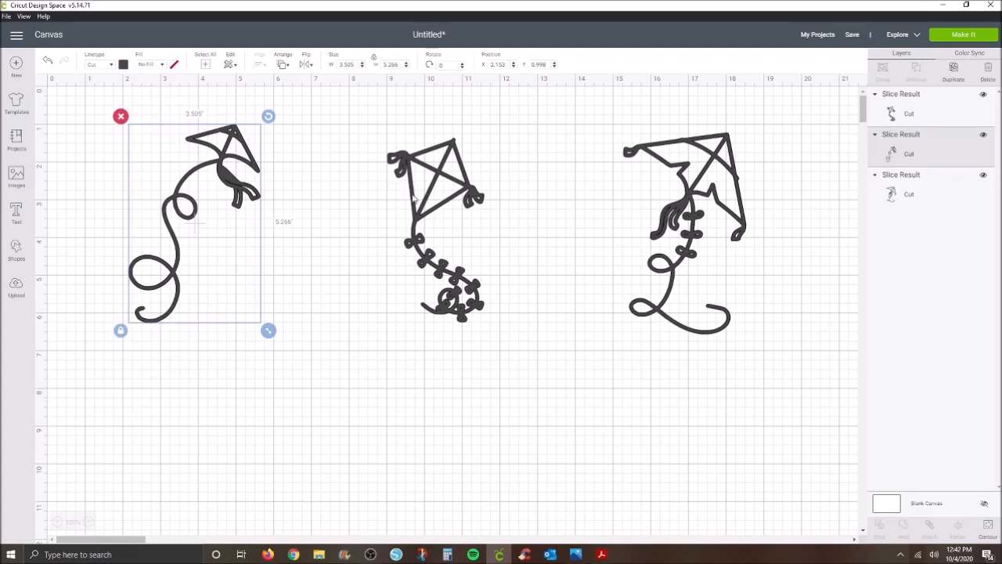
{"action": "right_click", "coordinate": [231, 179]}
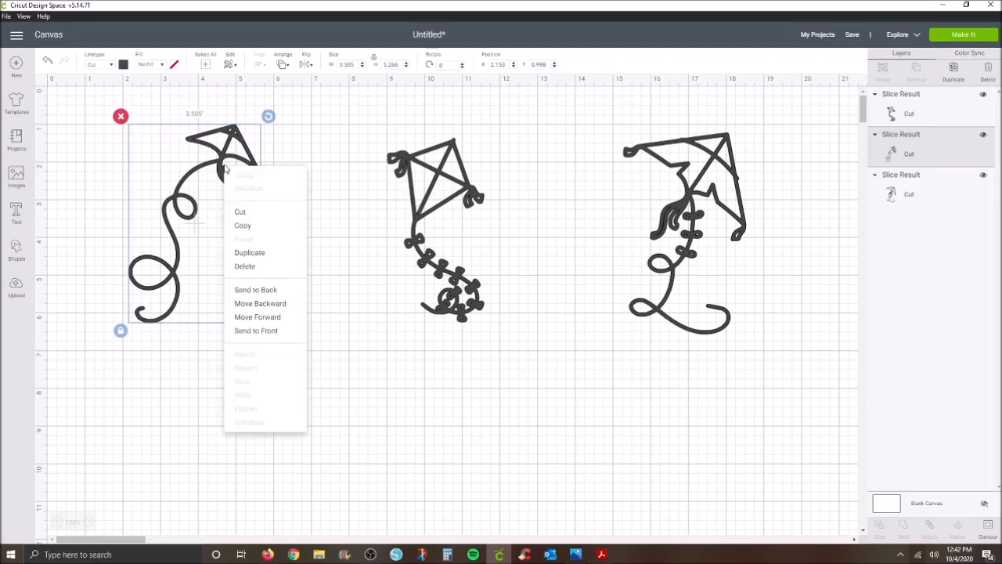
{"action": "left_click", "coordinate": [240, 225]}
{"action": "right_click", "coordinate": [345, 358]}
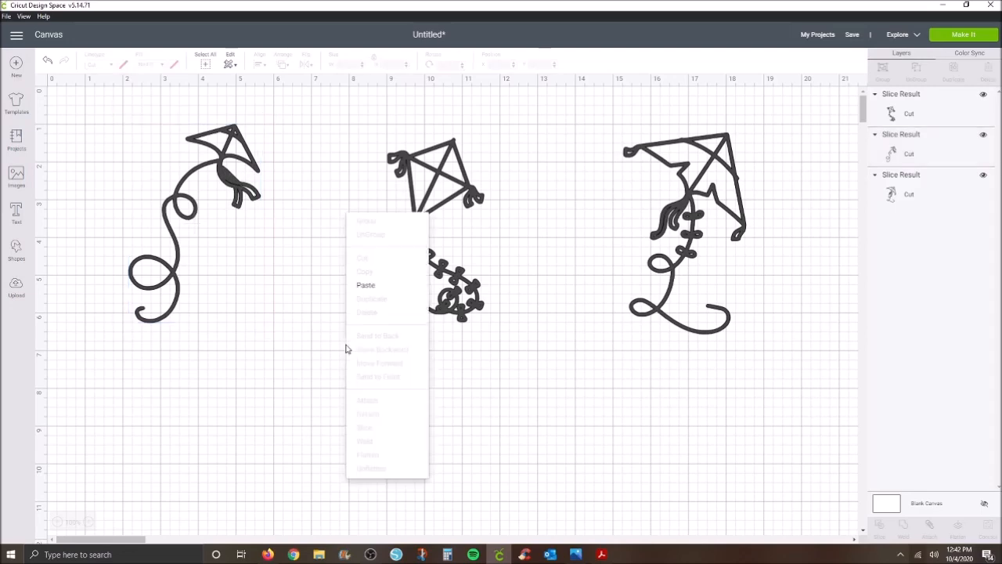
{"action": "left_click", "coordinate": [372, 286]}
{"action": "left_click_drag", "start_coordinate": [200, 238], "coordinate": [250, 307]}
- Shift the diamond kite up and left, copy and paste it, and place the copy below and right of the original
{"action": "left_click_drag", "start_coordinate": [423, 174], "coordinate": [394, 150]}
{"action": "right_click", "coordinate": [420, 170]}
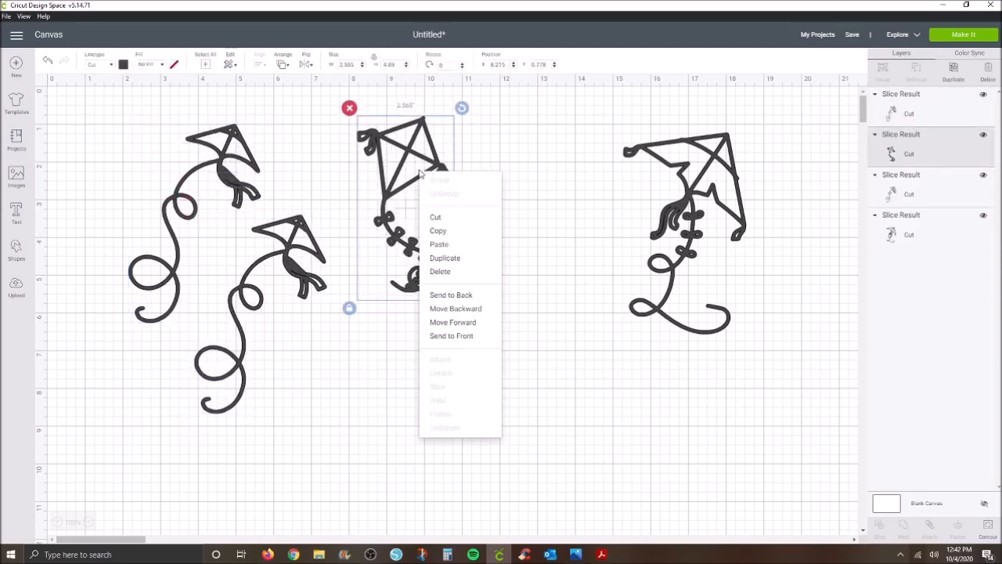
{"action": "left_click", "coordinate": [439, 232]}
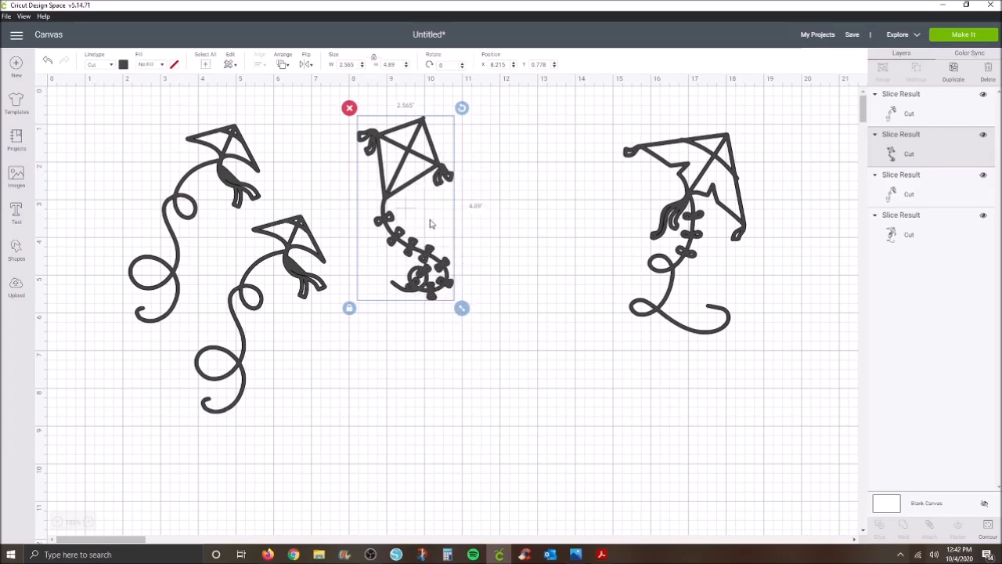
{"action": "left_click", "coordinate": [515, 233]}
{"action": "right_click", "coordinate": [518, 233]}
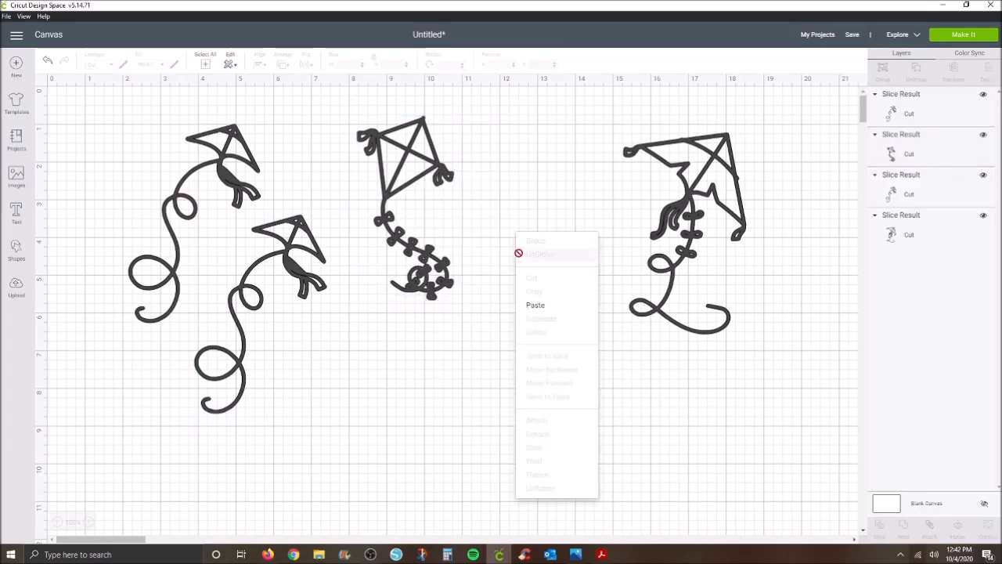
{"action": "left_click", "coordinate": [521, 311]}
{"action": "left_click_drag", "start_coordinate": [386, 206], "coordinate": [486, 261]}
- Copy the large kite with the bow tail, paste it, and place the copy directly below the original
{"action": "left_click", "coordinate": [602, 195]}
{"action": "right_click", "coordinate": [714, 156]}
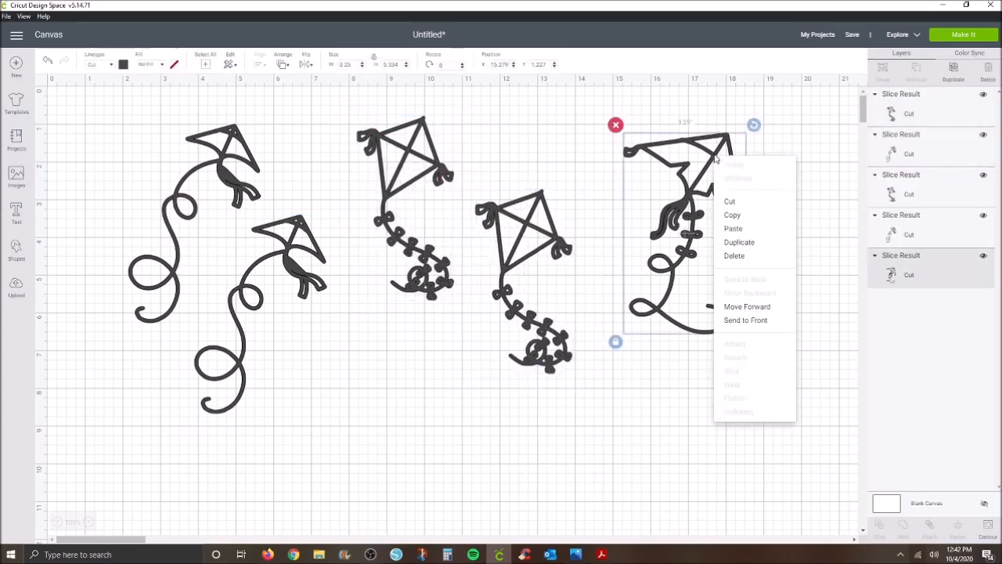
{"action": "left_click", "coordinate": [731, 218]}
{"action": "left_click", "coordinate": [608, 403]}
{"action": "right_click", "coordinate": [604, 406]}
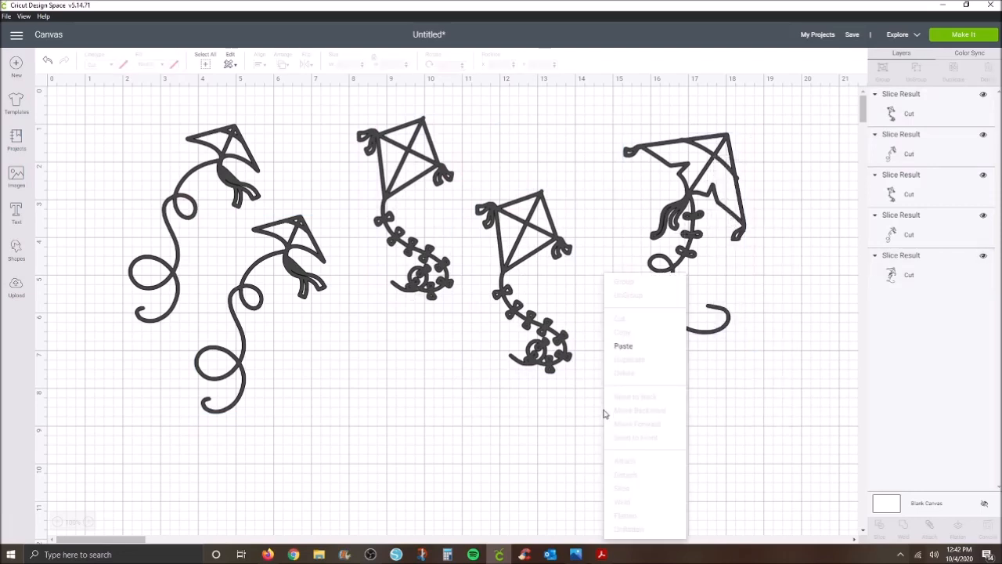
{"action": "left_click", "coordinate": [625, 348]}
{"action": "left_click_drag", "start_coordinate": [634, 304], "coordinate": [584, 473]}
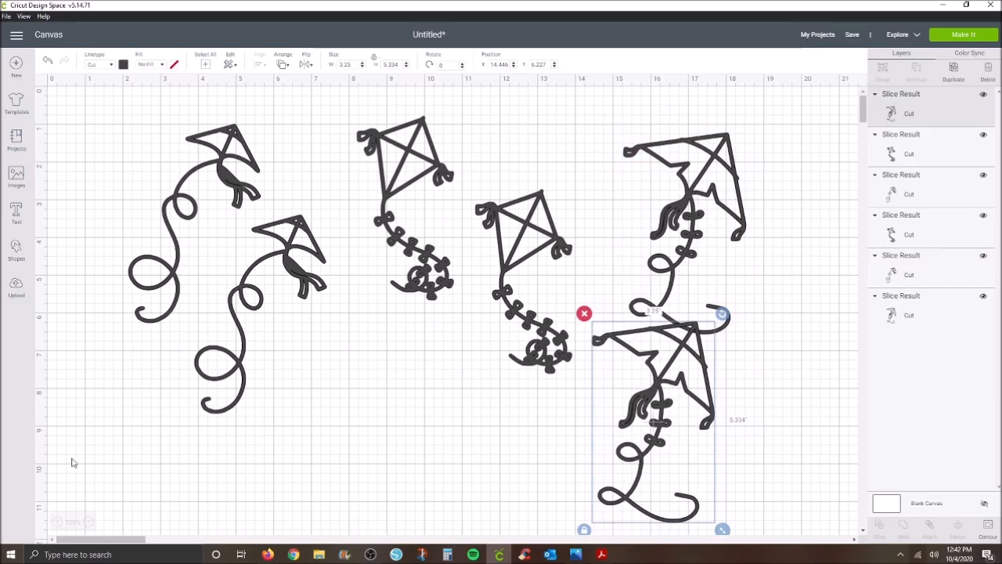
- Move the kite copies and the original large kite to the right side of the canvas, leaving one small and one diamond kite at left
{"action": "left_click", "coordinate": [59, 521]}
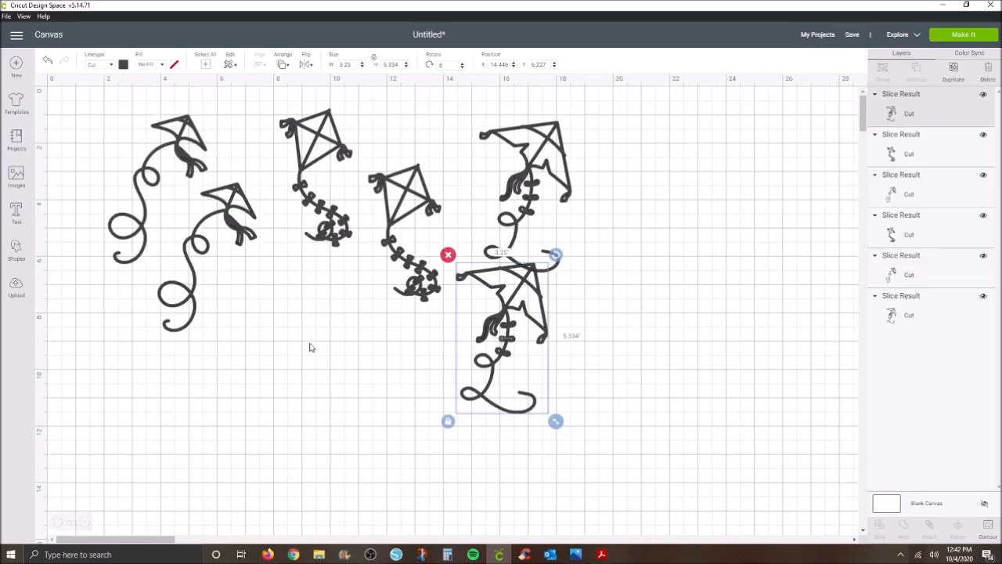
{"action": "left_click_drag", "start_coordinate": [197, 233], "coordinate": [663, 292]}
{"action": "left_click_drag", "start_coordinate": [537, 308], "coordinate": [785, 348]}
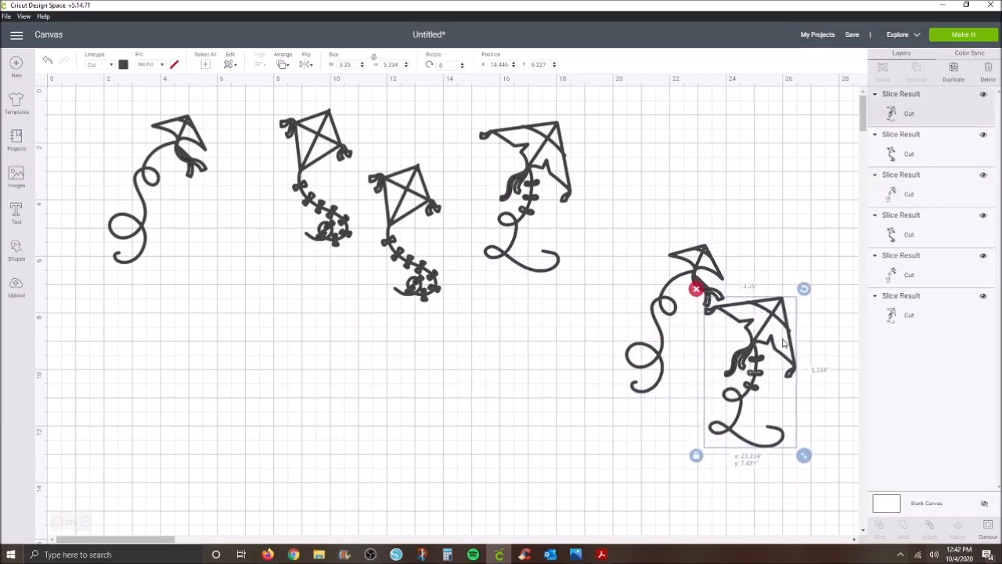
{"action": "left_click_drag", "start_coordinate": [560, 185], "coordinate": [760, 181]}
{"action": "left_click_drag", "start_coordinate": [431, 207], "coordinate": [626, 205]}
{"action": "left_click_drag", "start_coordinate": [165, 169], "coordinate": [146, 241]}
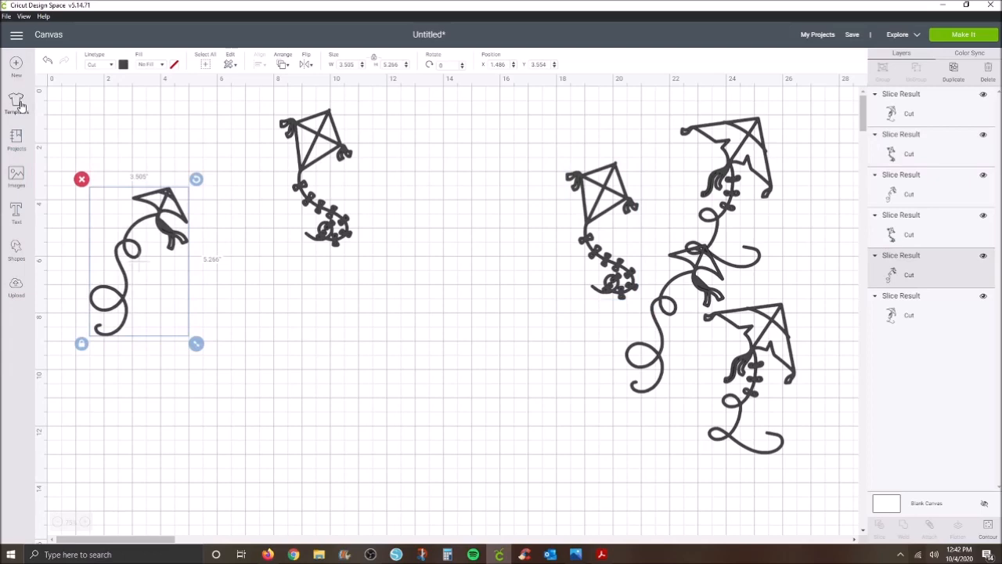
- Filter the templates by Photo Memories and add the Scrapbook layouts template to the canvas
{"action": "left_click", "coordinate": [18, 103]}
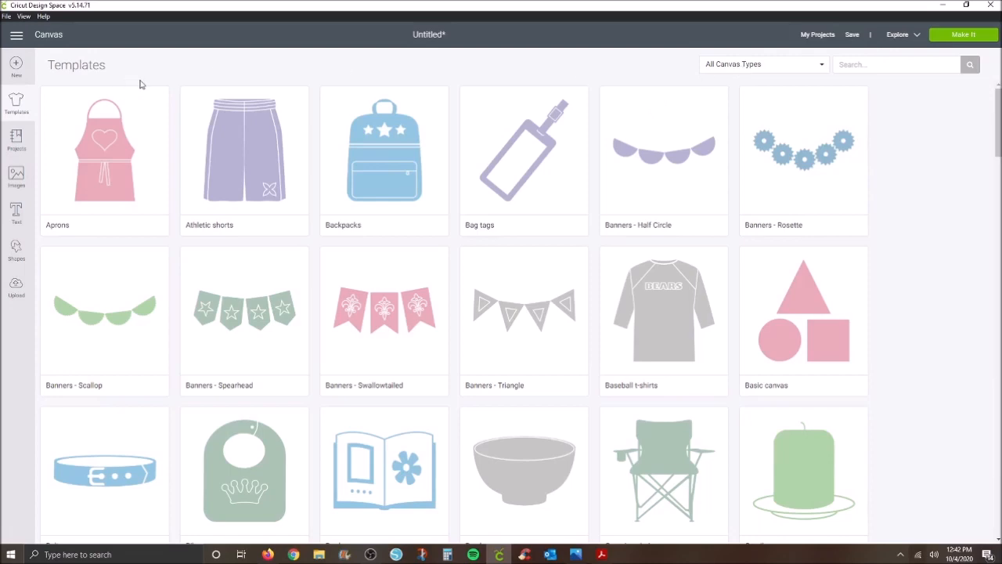
{"action": "left_click", "coordinate": [718, 73]}
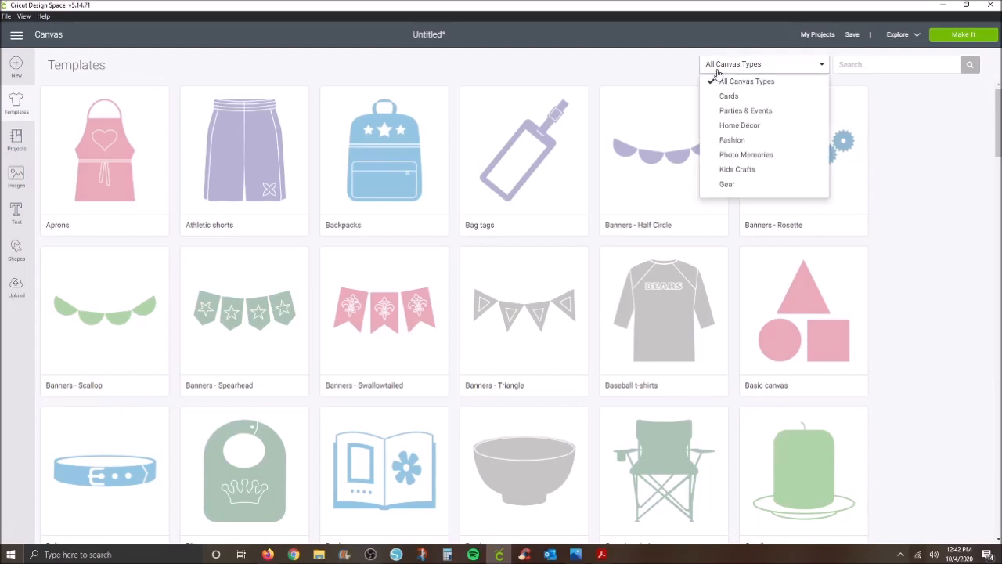
{"action": "left_click", "coordinate": [740, 157]}
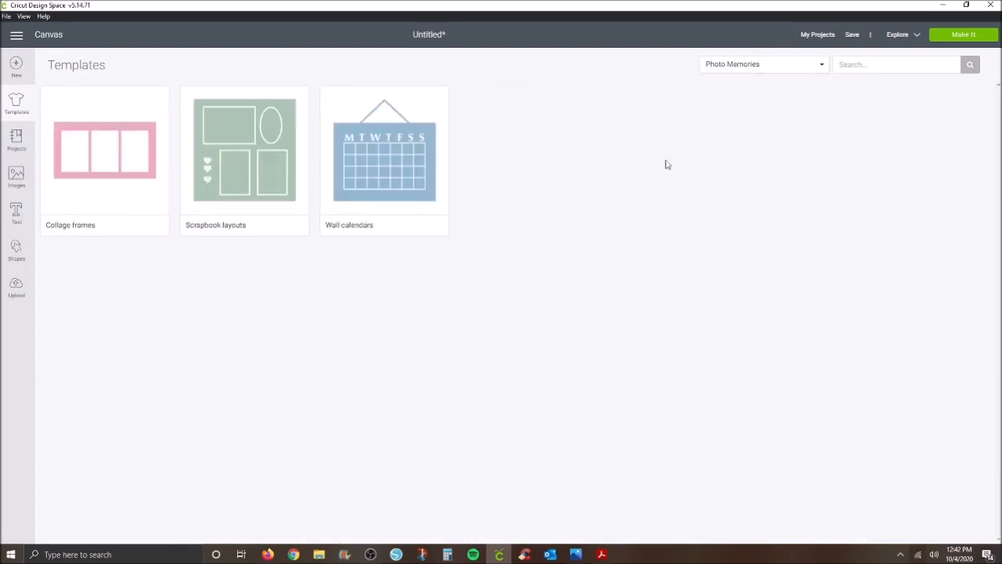
{"action": "left_click", "coordinate": [225, 196]}
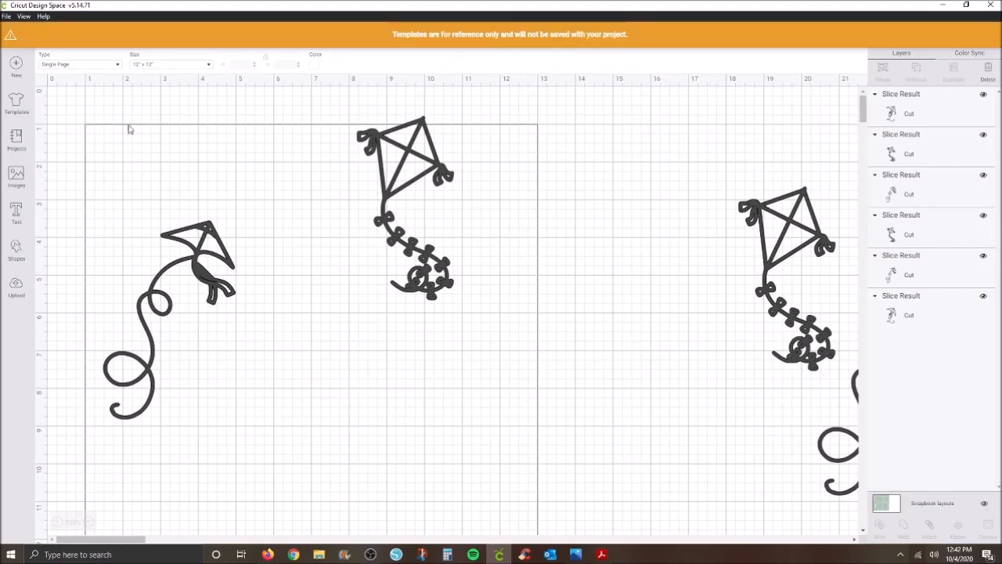
- Stack the small looping-tail kite above the diamond kite along the left edge of the 12 x 12 inch template
{"action": "left_click", "coordinate": [57, 522]}
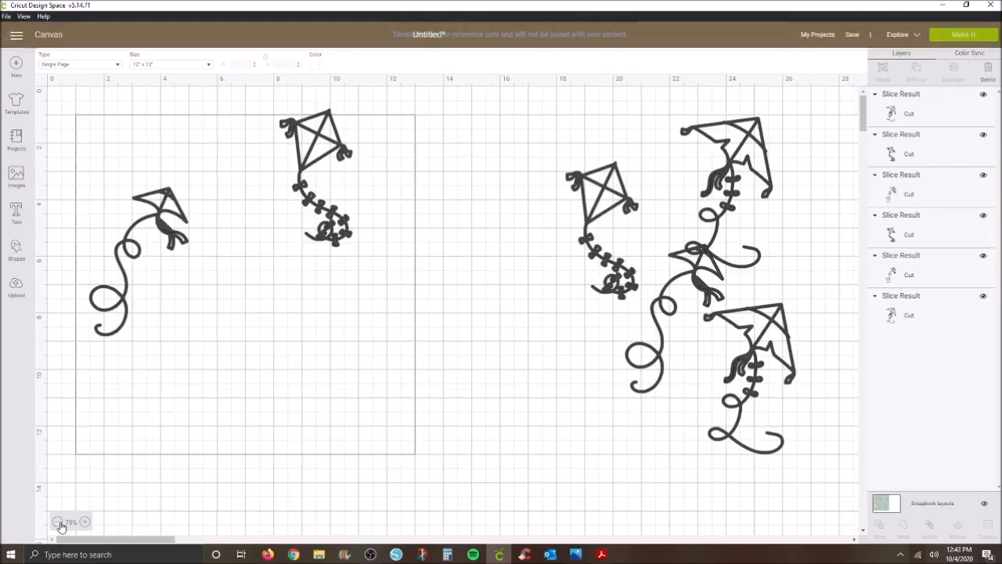
{"action": "left_click", "coordinate": [153, 210]}
{"action": "left_click_drag", "start_coordinate": [143, 173], "coordinate": [144, 123]}
{"action": "left_click_drag", "start_coordinate": [325, 147], "coordinate": [133, 300]}
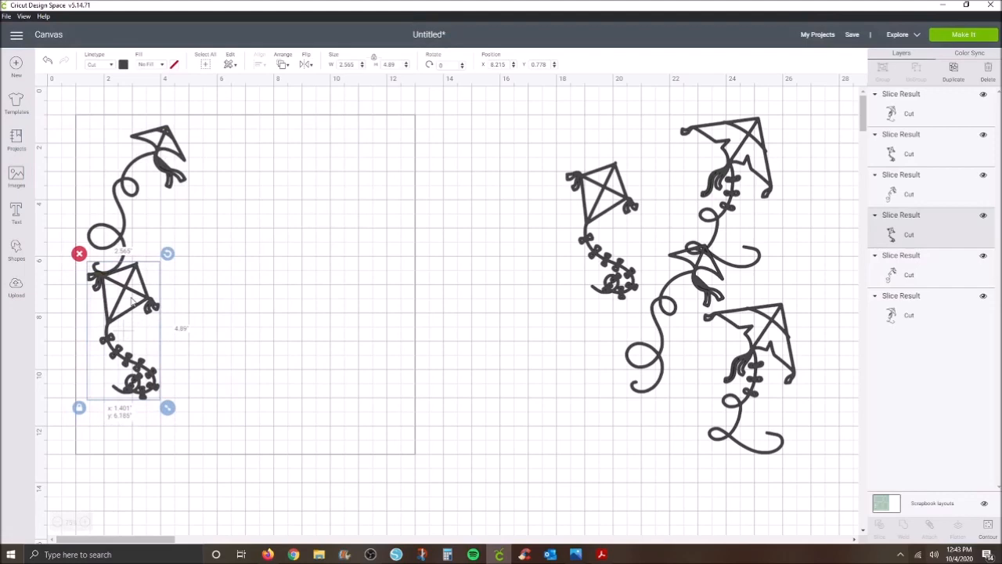
{"action": "left_click", "coordinate": [384, 317]}
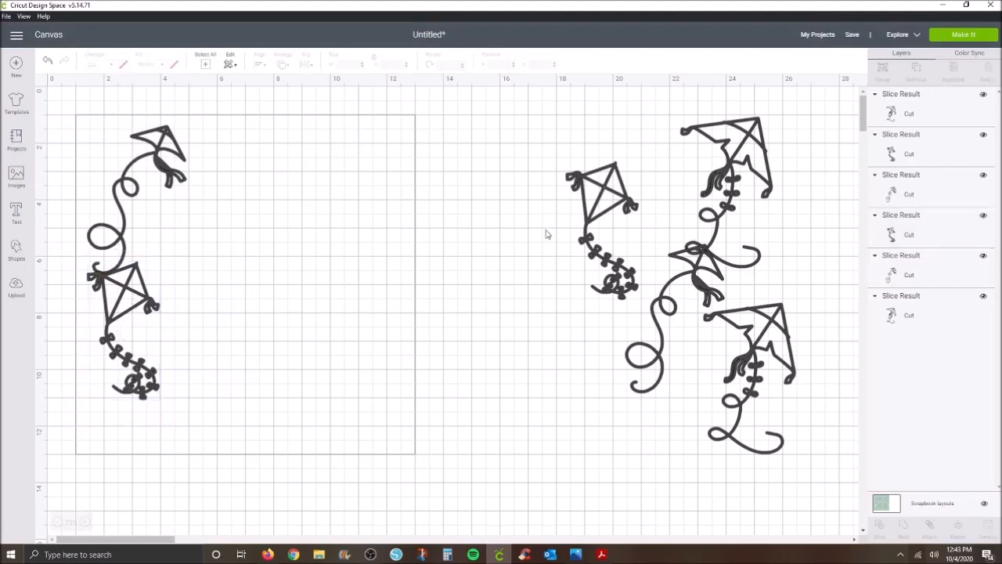
- Place a large kite inside the template beside the small kite, and nudge the small and diamond kites closer to the template's left edge
{"action": "left_click_drag", "start_coordinate": [603, 200], "coordinate": [566, 193]}
{"action": "left_click_drag", "start_coordinate": [746, 165], "coordinate": [241, 182]}
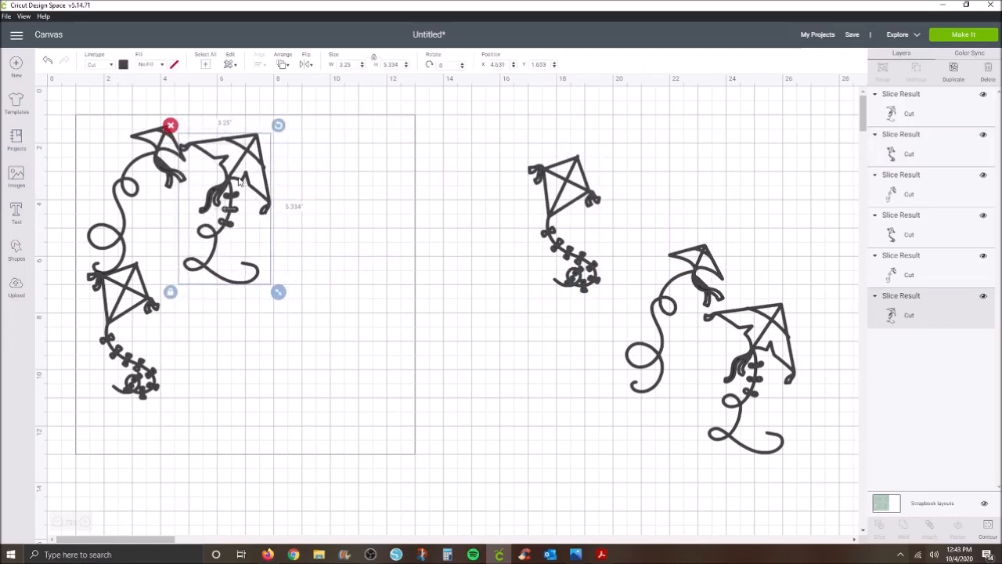
{"action": "mouse_move", "coordinate": [152, 326]}
{"action": "left_mouse_down"}
{"action": "mouse_move", "coordinate": [129, 326]}
{"action": "mouse_move", "coordinate": [146, 327]}
{"action": "left_mouse_up"}
{"action": "left_click", "coordinate": [162, 161]}
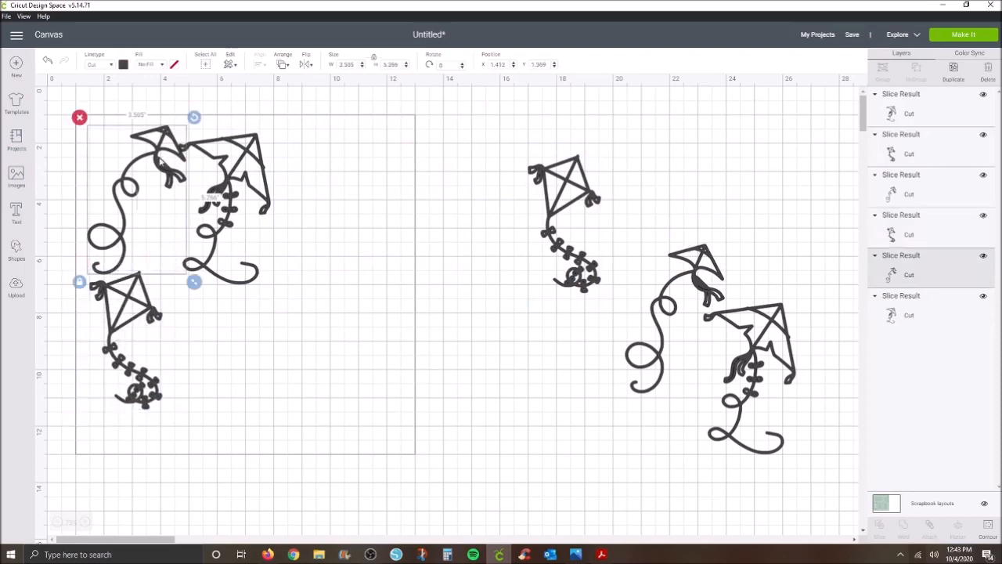
{"action": "left_click_drag", "start_coordinate": [159, 163], "coordinate": [157, 156]}
{"action": "left_click_drag", "start_coordinate": [125, 290], "coordinate": [117, 274]}
{"action": "left_click", "coordinate": [327, 302]}
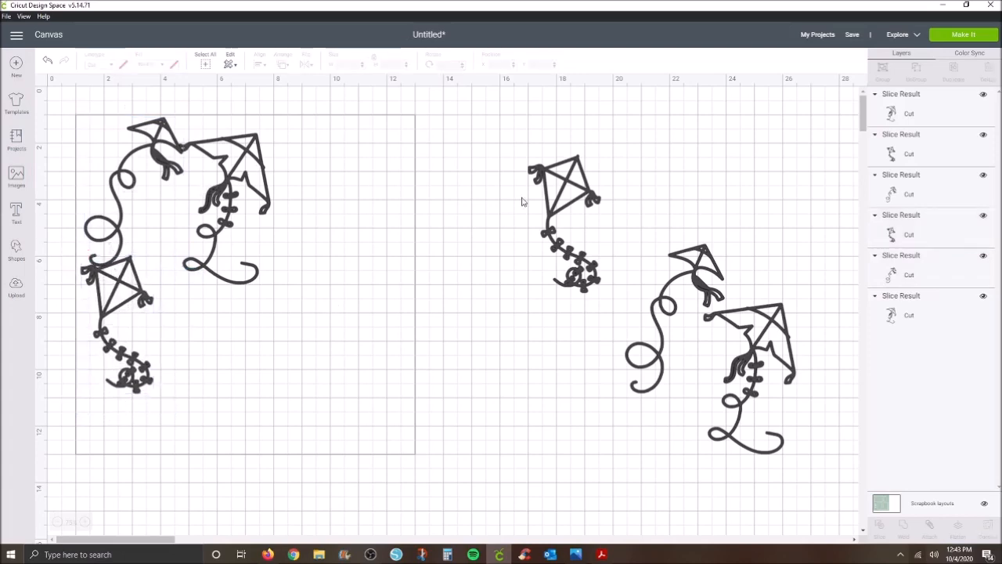
- Stack the second small kite above the second diamond kite along the template's right side so that they touch
{"action": "left_click_drag", "start_coordinate": [693, 277], "coordinate": [333, 134]}
{"action": "left_click", "coordinate": [478, 347]}
{"action": "left_click_drag", "start_coordinate": [564, 201], "coordinate": [244, 274]}
{"action": "left_click", "coordinate": [269, 281]}
{"action": "left_click", "coordinate": [382, 180]}
{"action": "left_click_drag", "start_coordinate": [382, 180], "coordinate": [402, 182]}
{"action": "left_click_drag", "start_coordinate": [291, 323], "coordinate": [325, 348]}
- Arrange the two large kites between the side columns so that they link all the kites together
{"action": "left_click_drag", "start_coordinate": [231, 205], "coordinate": [266, 232]}
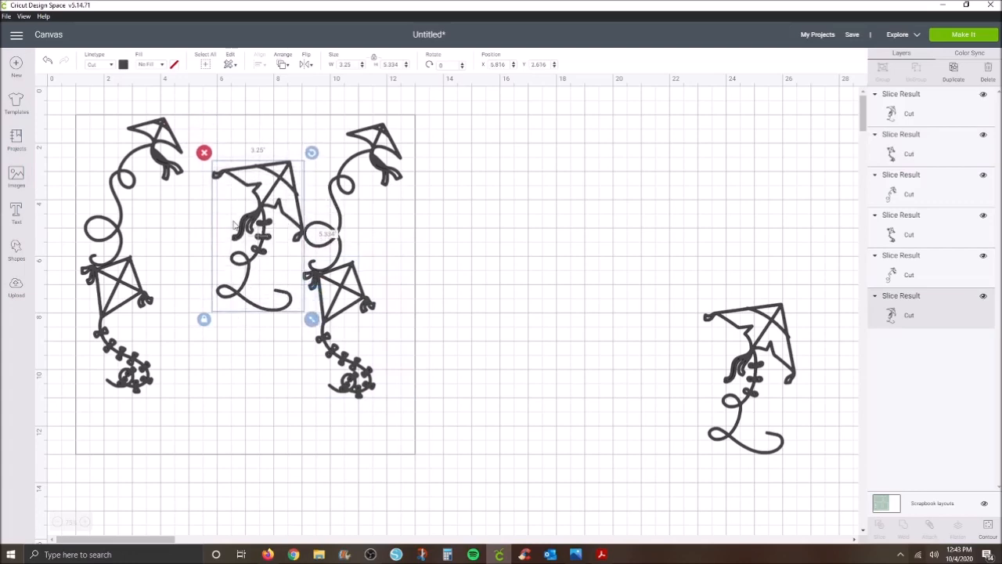
{"action": "left_click_drag", "start_coordinate": [775, 352], "coordinate": [207, 339]}
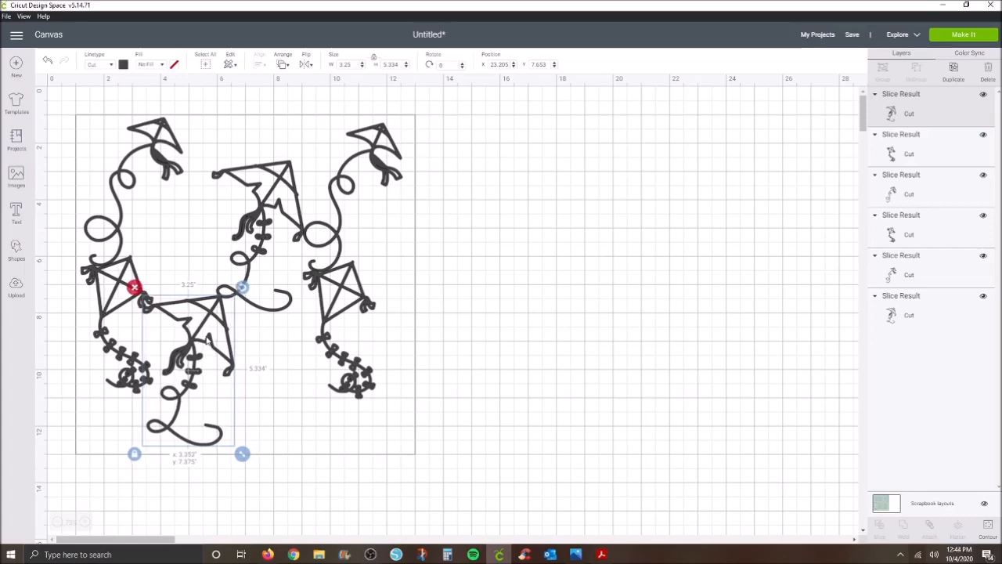
{"action": "left_click", "coordinate": [559, 435]}
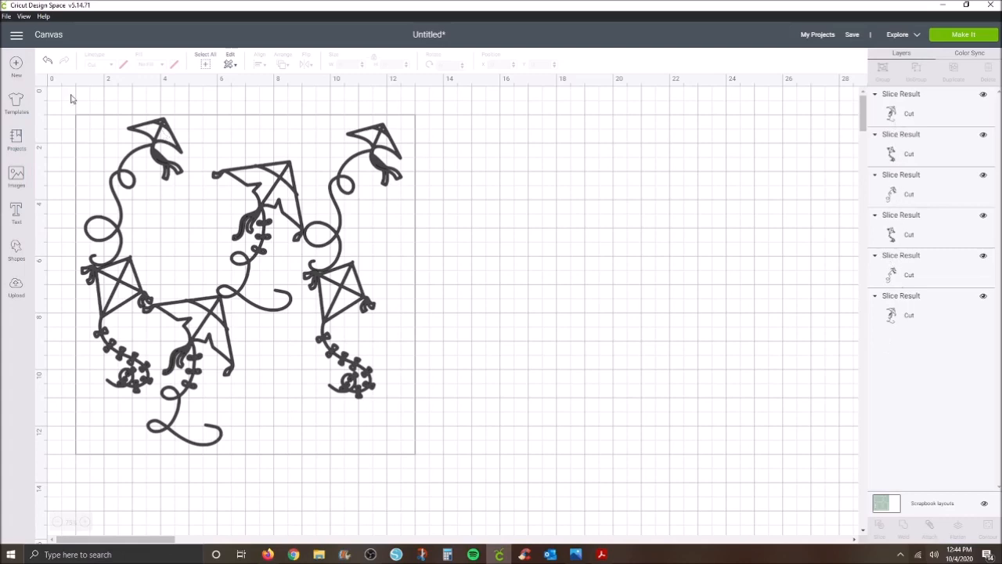
- Weld all six kites into a single design and move it to the right
{"action": "left_click_drag", "start_coordinate": [57, 99], "coordinate": [470, 462]}
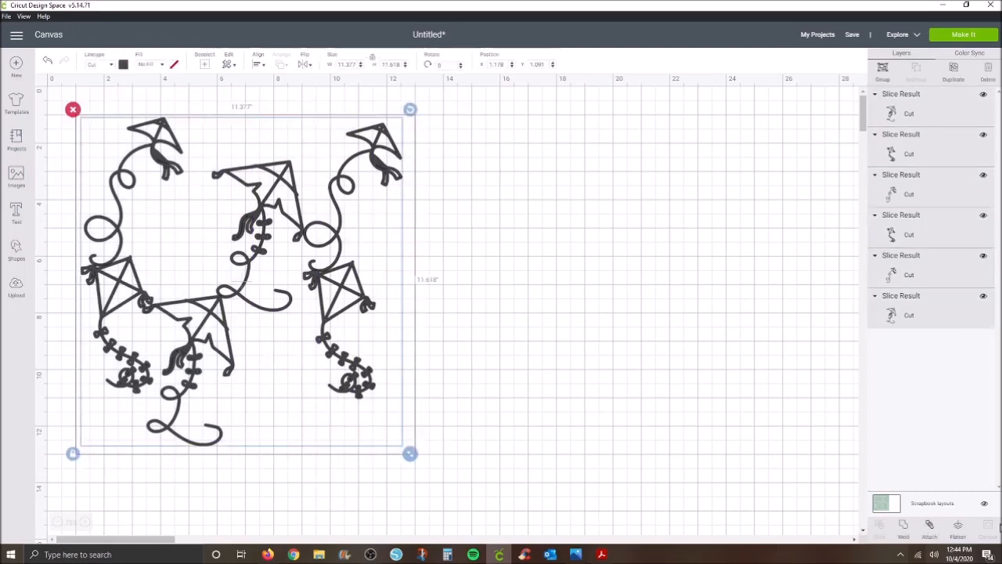
{"action": "left_click", "coordinate": [904, 528]}
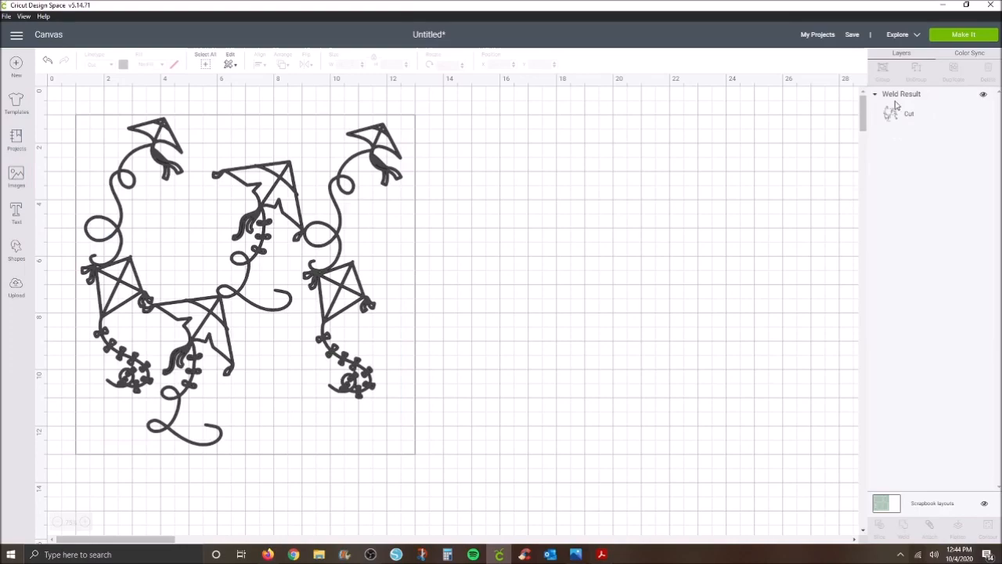
{"action": "left_click_drag", "start_coordinate": [243, 244], "coordinate": [305, 257]}
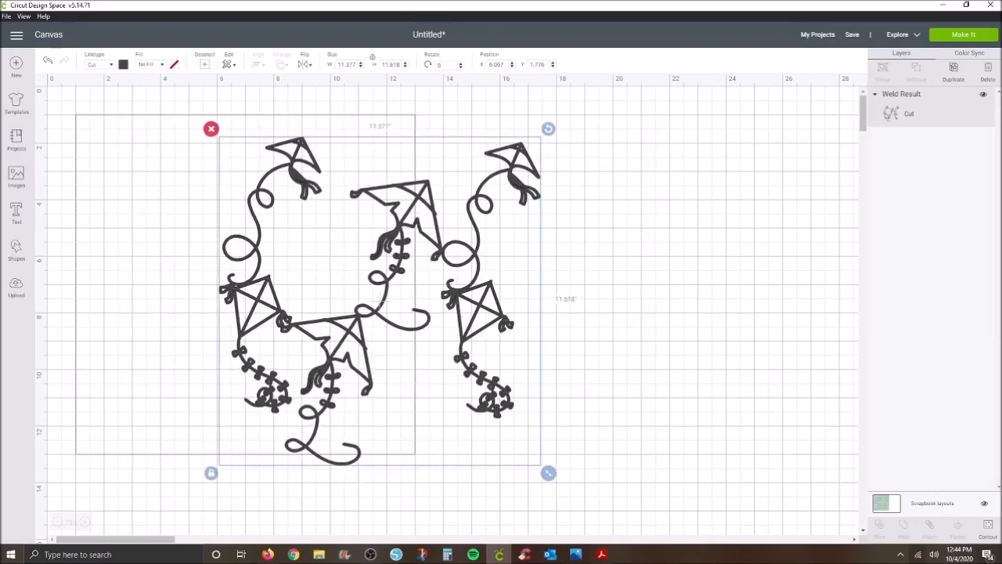
- Preview the welded design on the cutting mat, accept the larger mat, and return to the canvas
{"action": "left_click", "coordinate": [966, 37]}
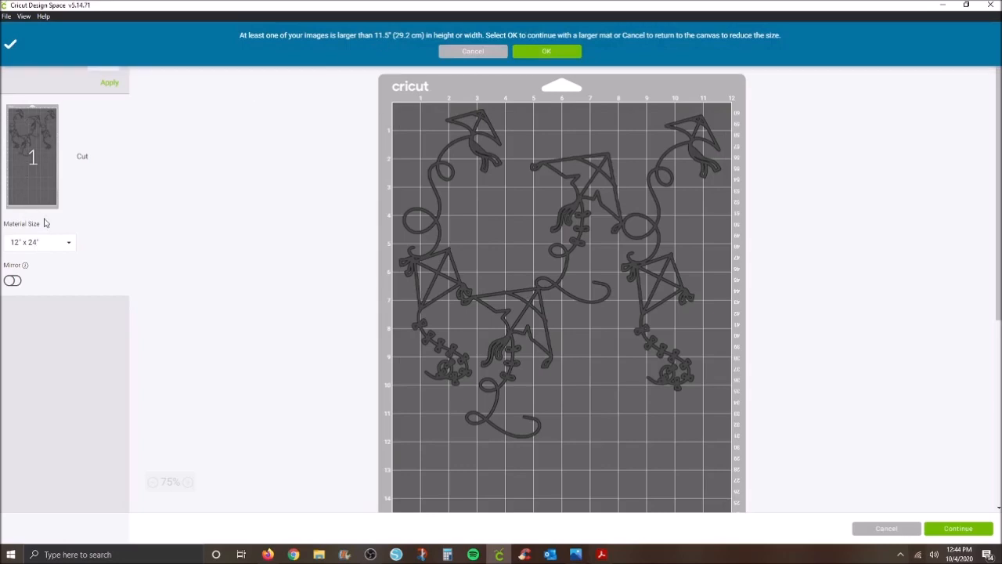
{"action": "left_click", "coordinate": [559, 54]}
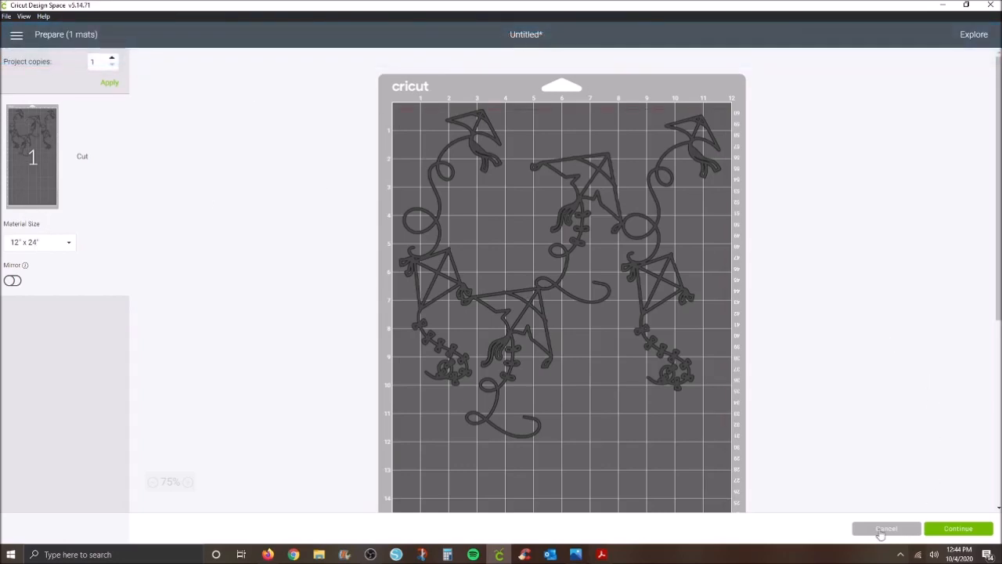
{"action": "left_click", "coordinate": [878, 530]}
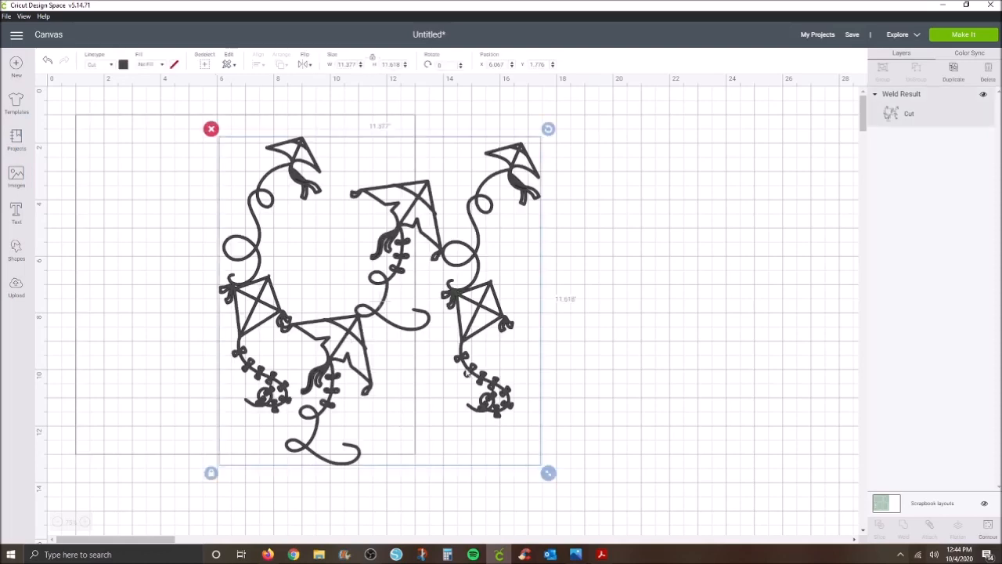
- Set the welded design's width to 11 inches and move it back inside the template outline
{"action": "left_click", "coordinate": [357, 64]}
{"action": "type", "text": "11"}
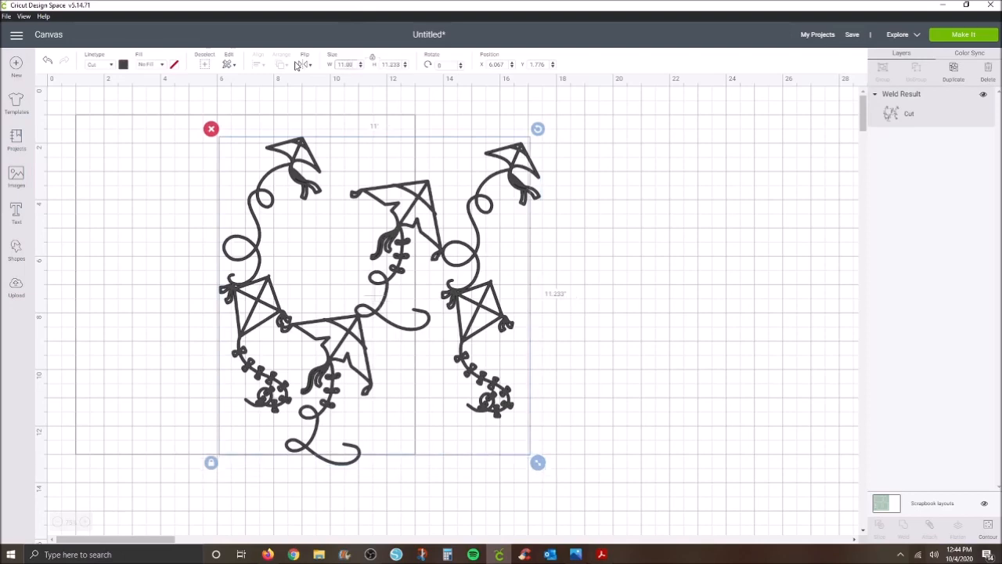
{"action": "key", "text": "Return"}
{"action": "left_click_drag", "start_coordinate": [326, 206], "coordinate": [261, 198]}
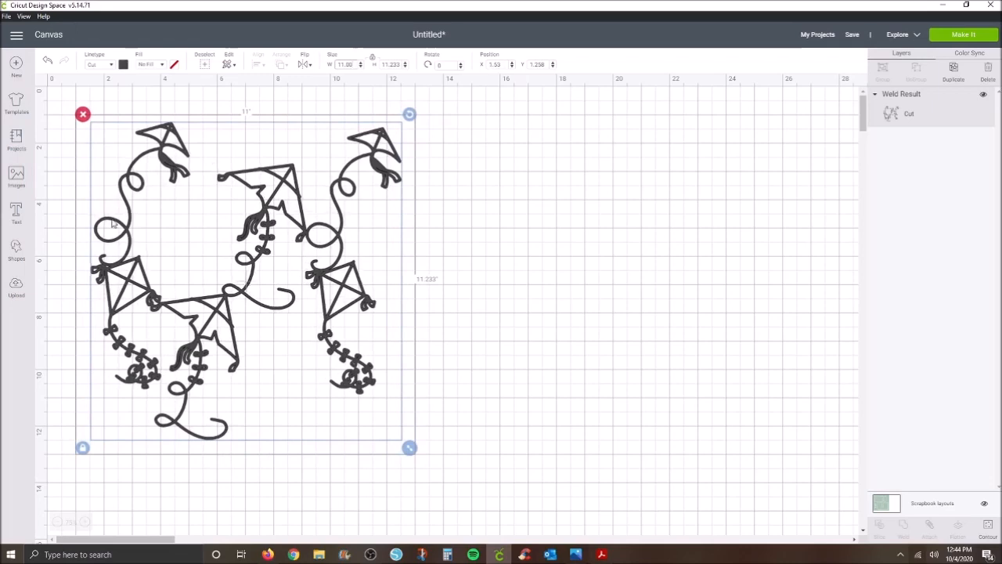
- Send the resized kite design to mat preparation
{"action": "left_click", "coordinate": [935, 39]}
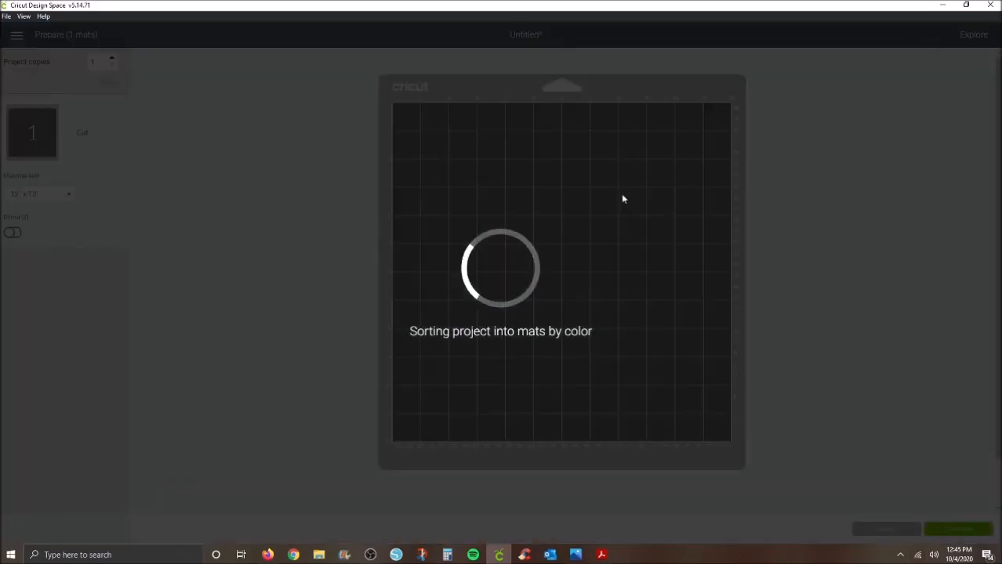